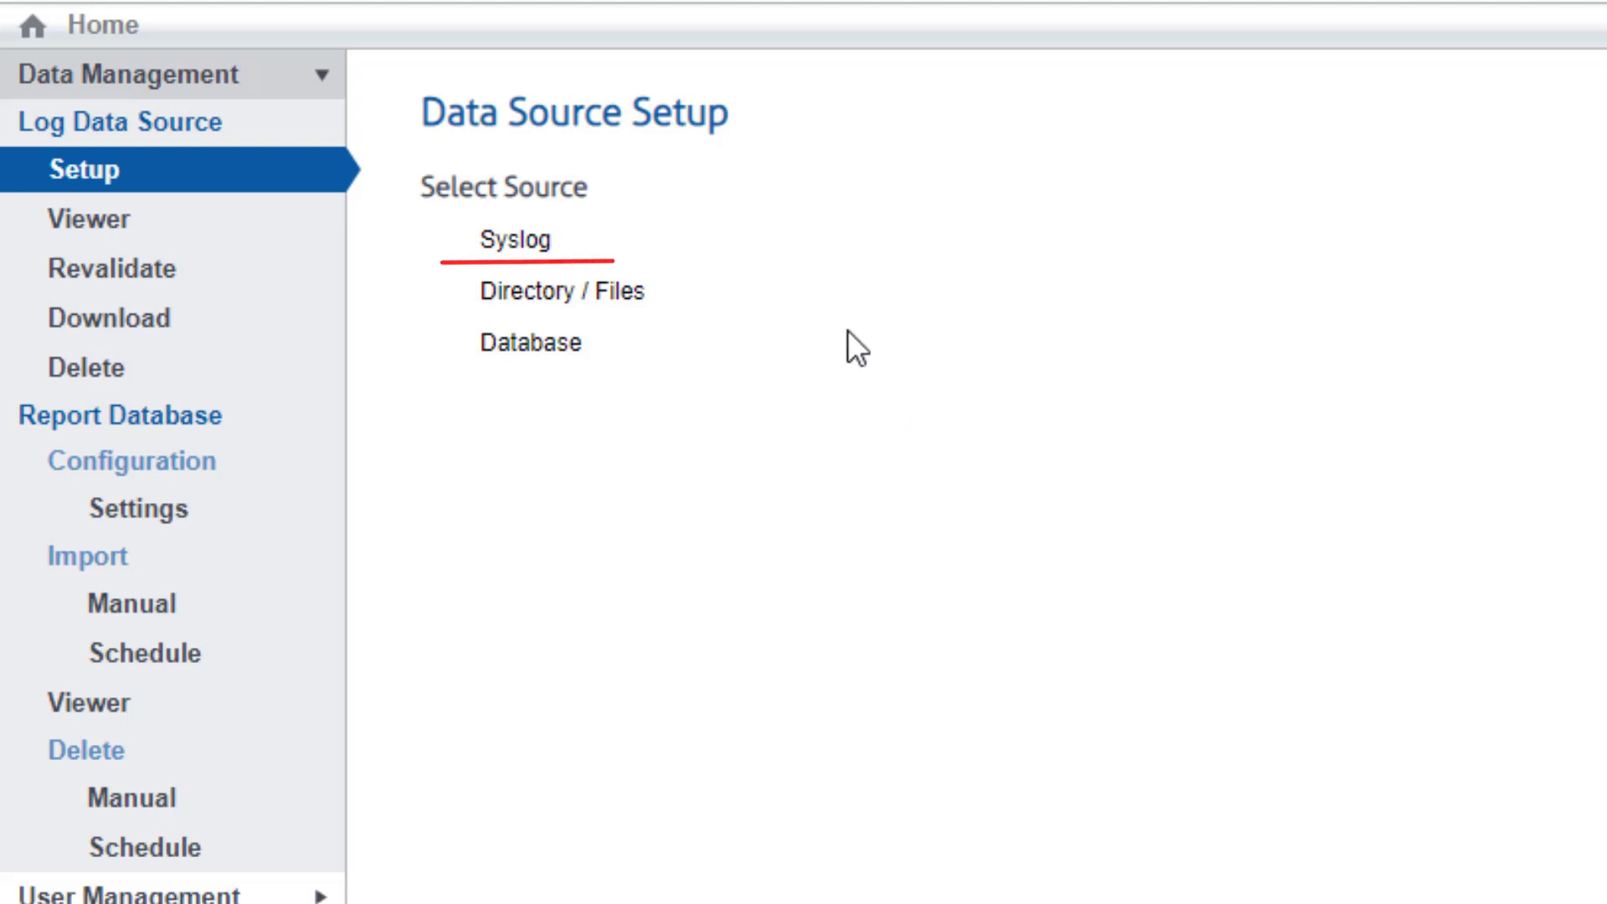
Choose Syslog as the data source and enter 514 as the UDP listening port
left_click(502, 243)
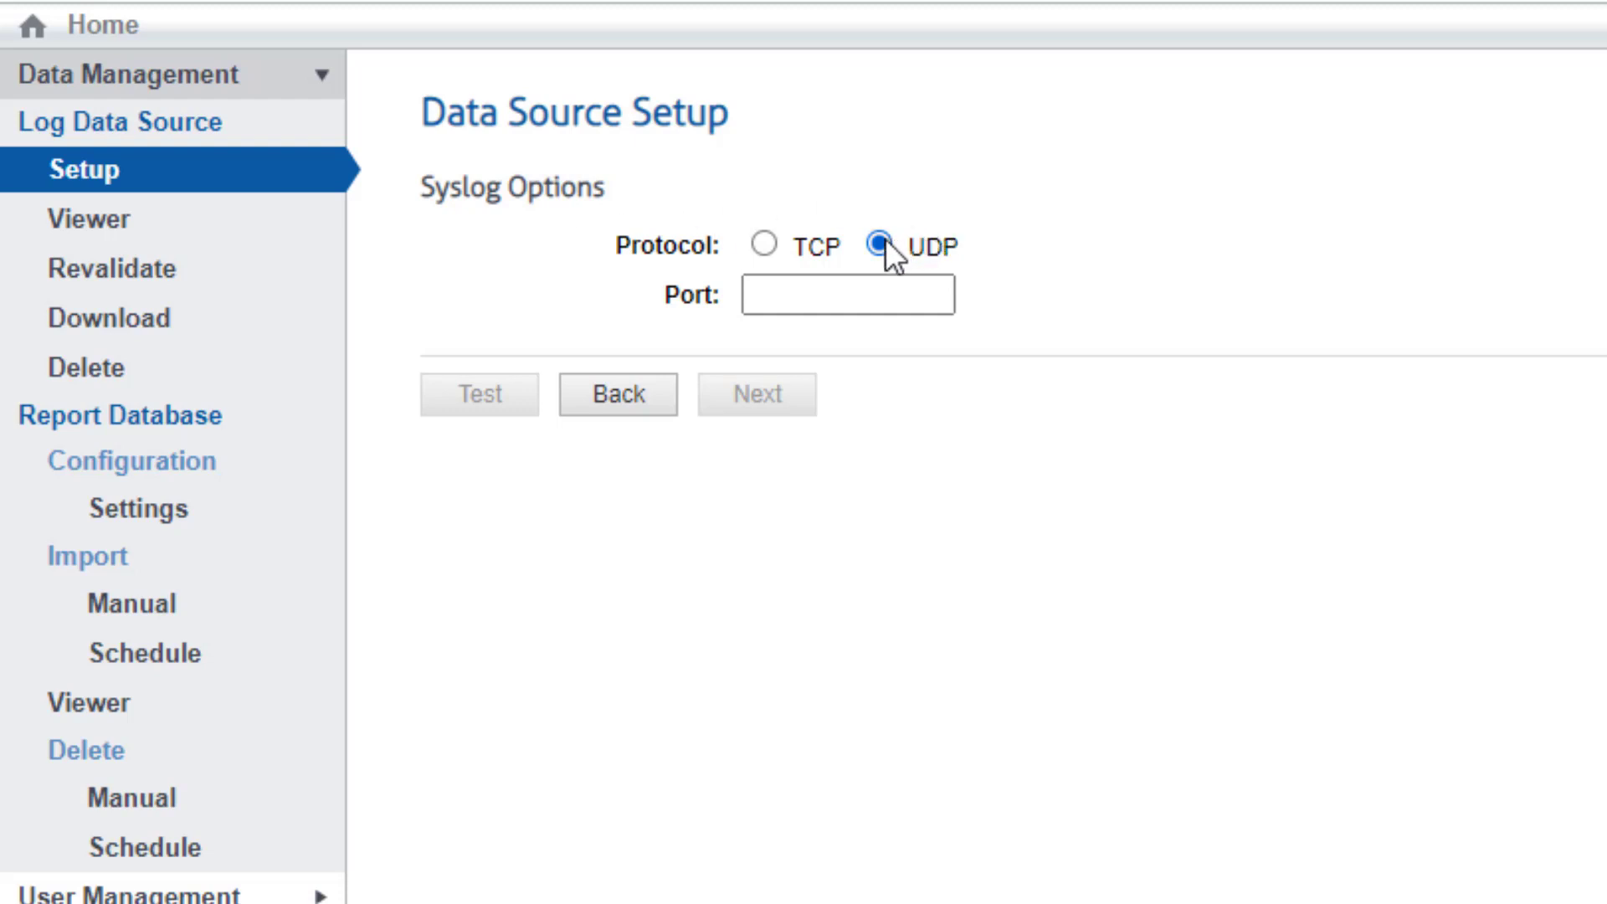
left_click(847, 285)
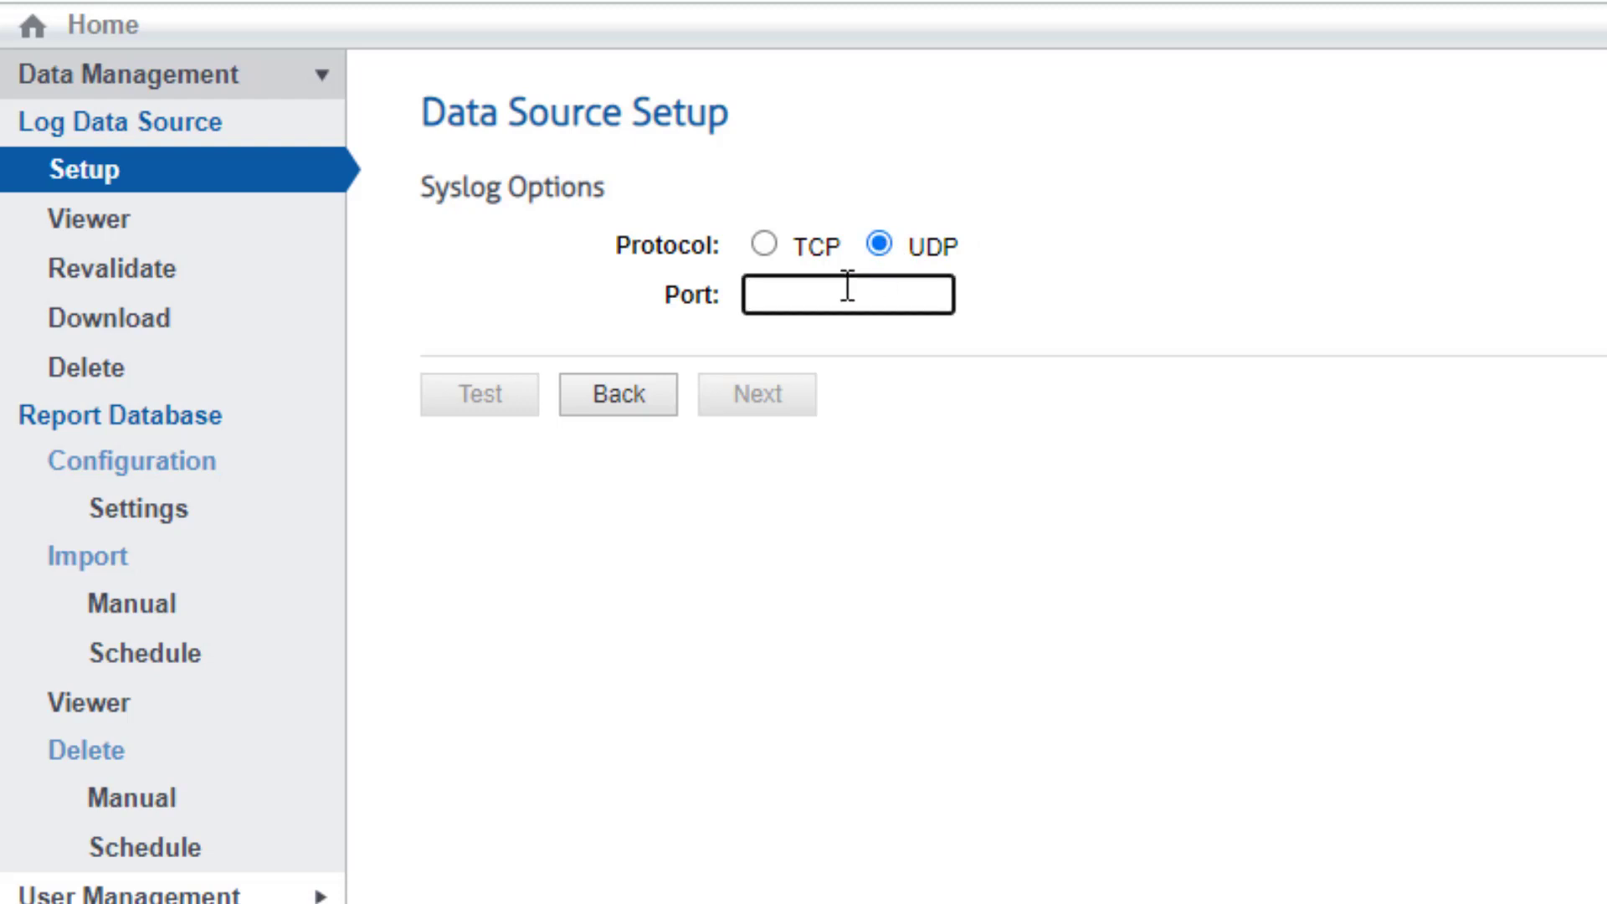
type("514")
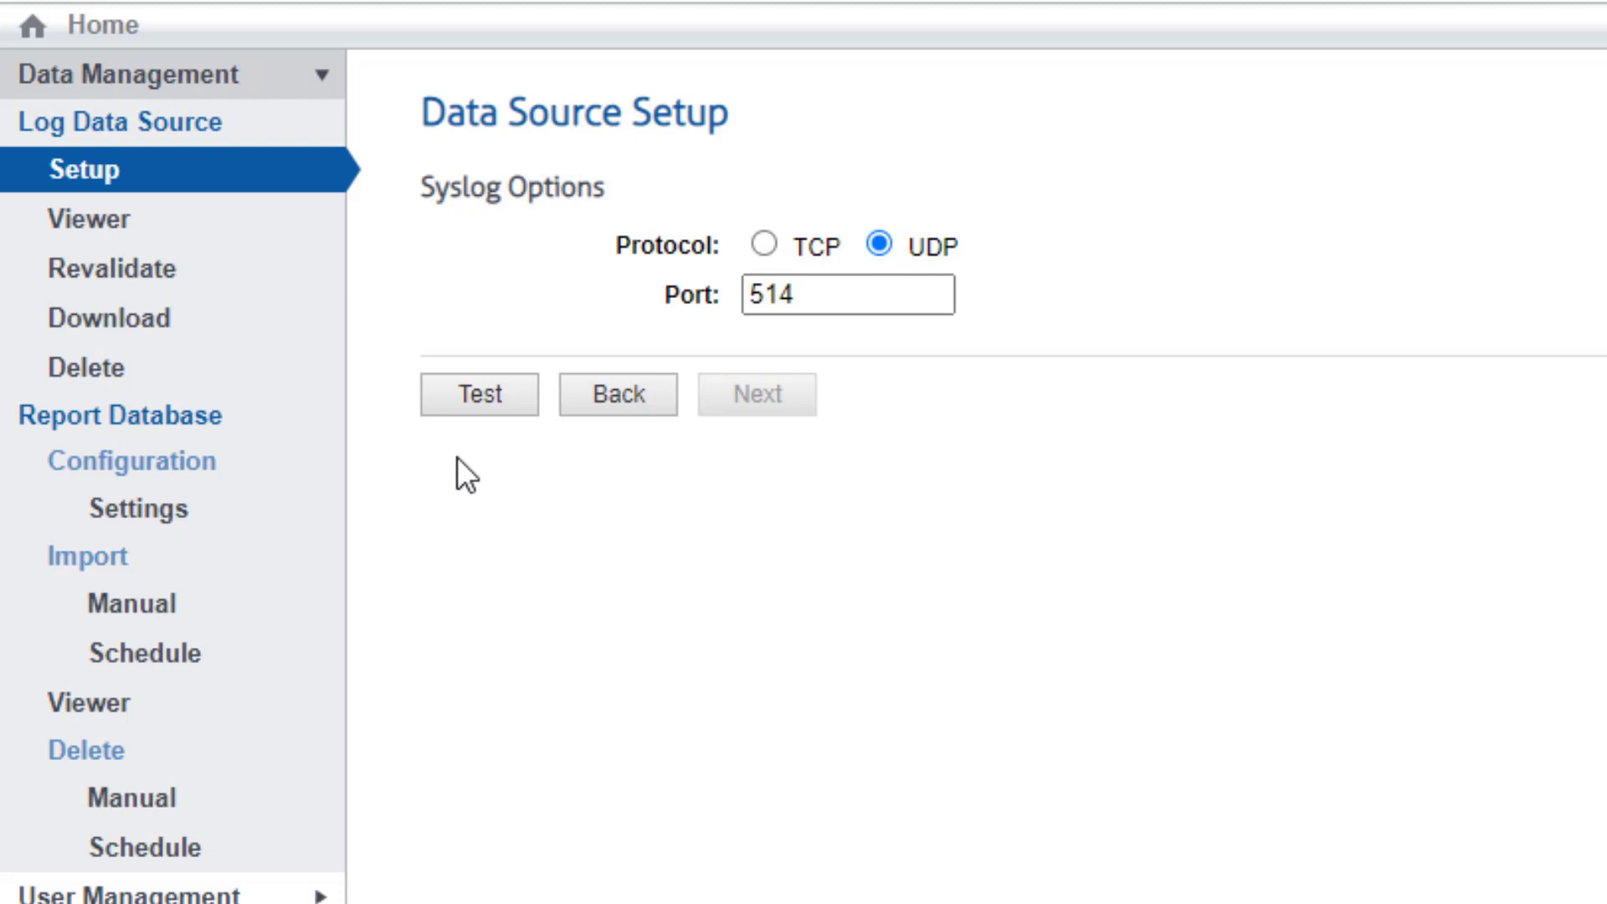
Run the port 514 receive test until it succeeds, stop it, and continue to data type detection
left_click(456, 393)
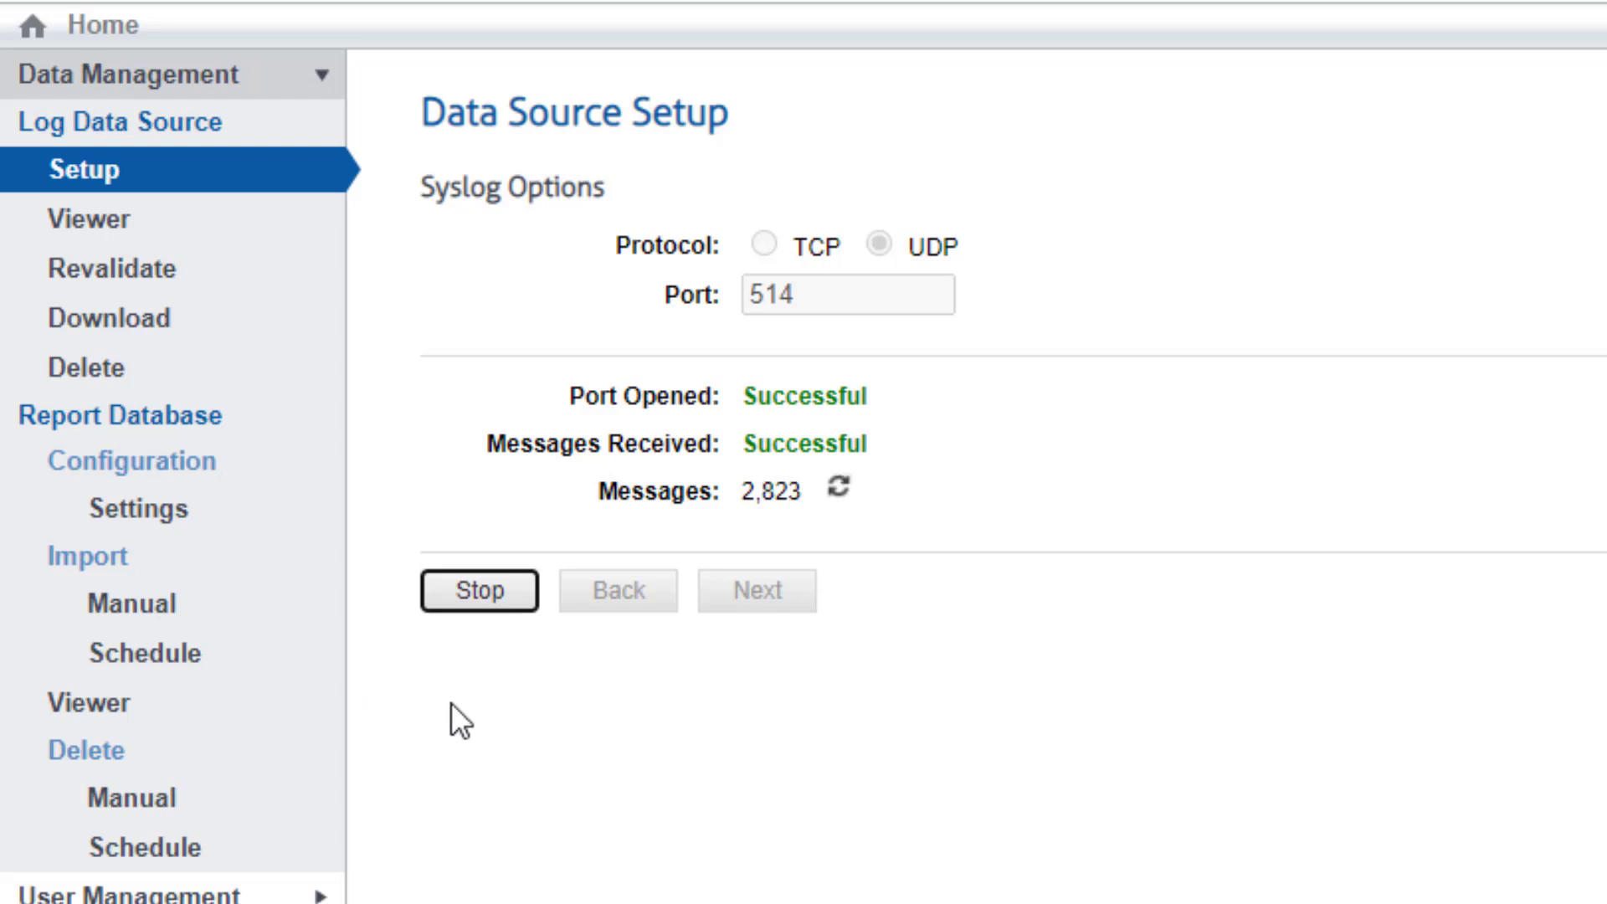
left_click(484, 601)
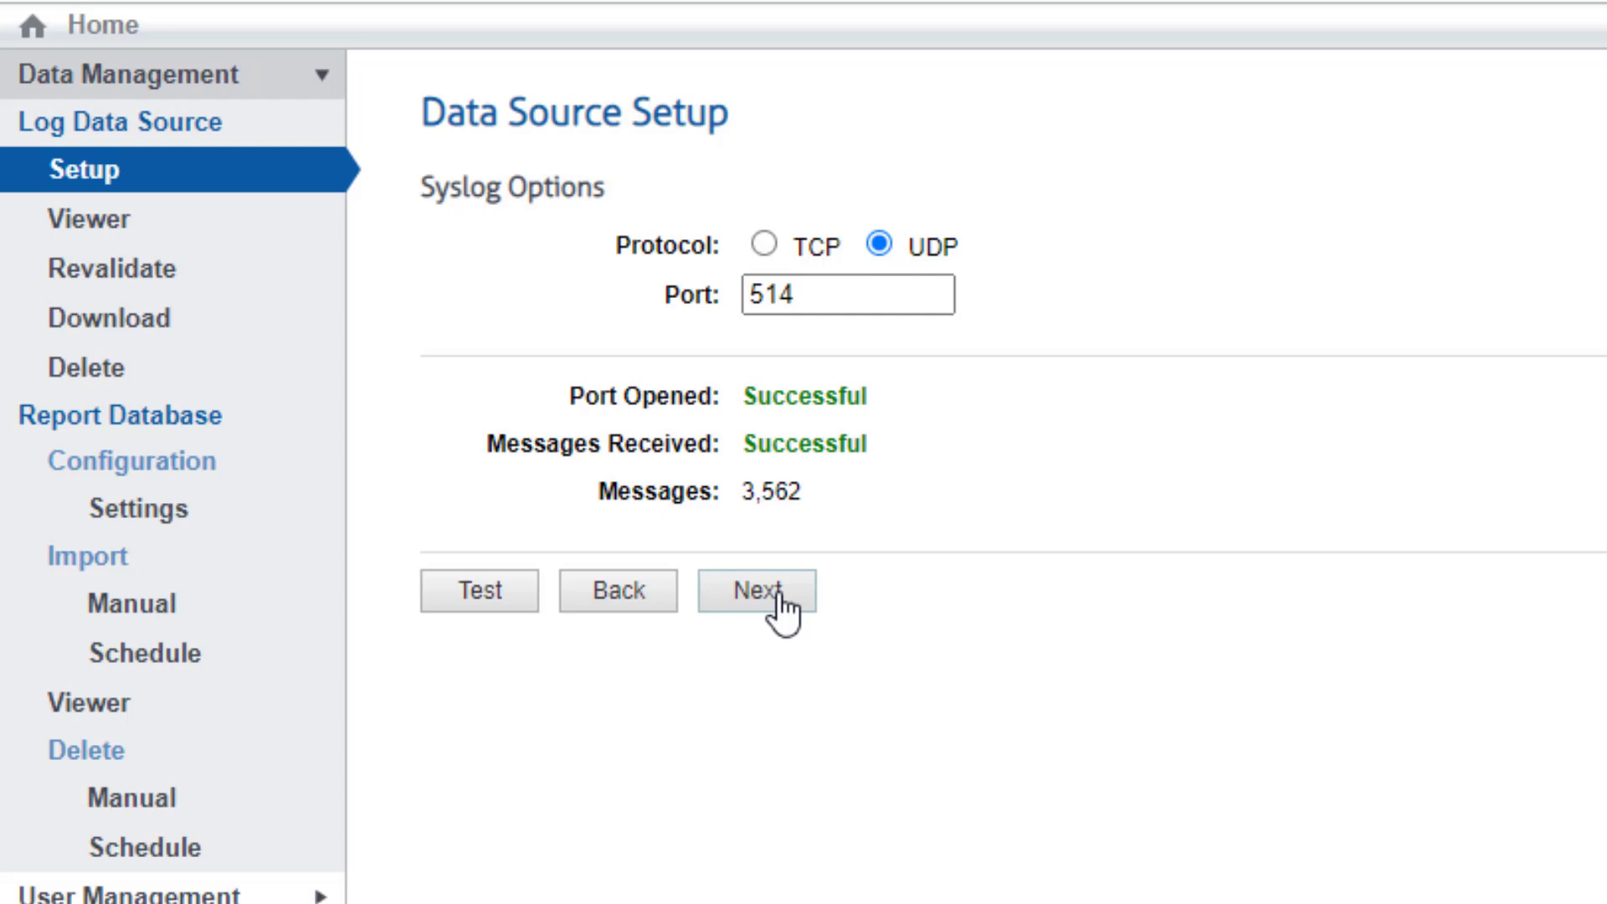
left_click(779, 596)
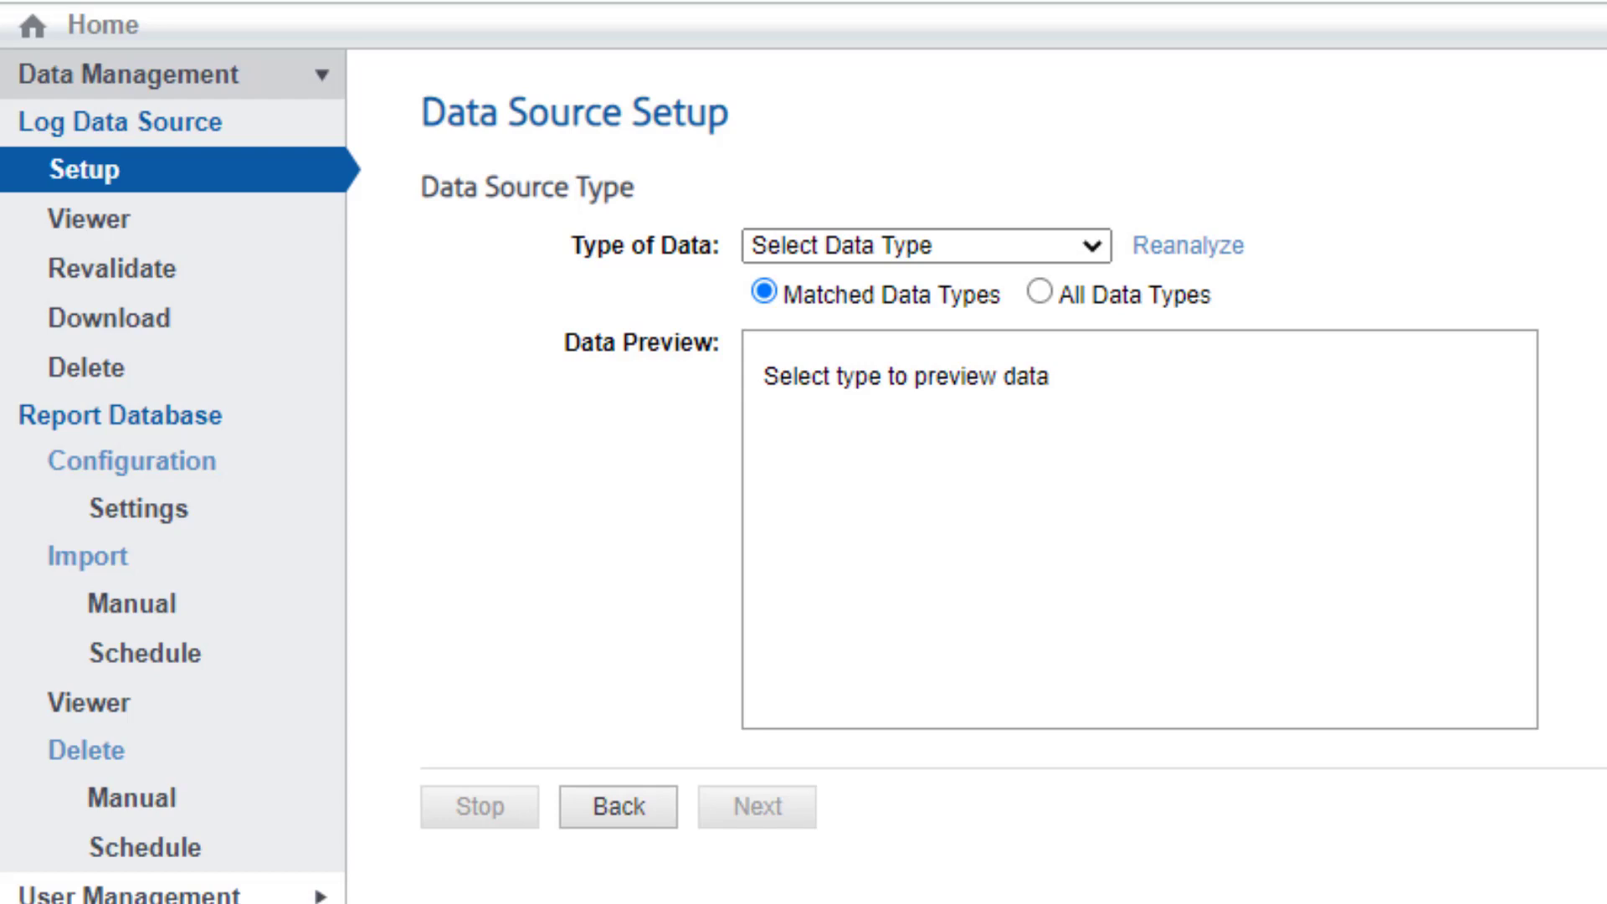
Pick Palo Alto Firewall from the Type of Data dropdown once analysis completes
left_click(1083, 247)
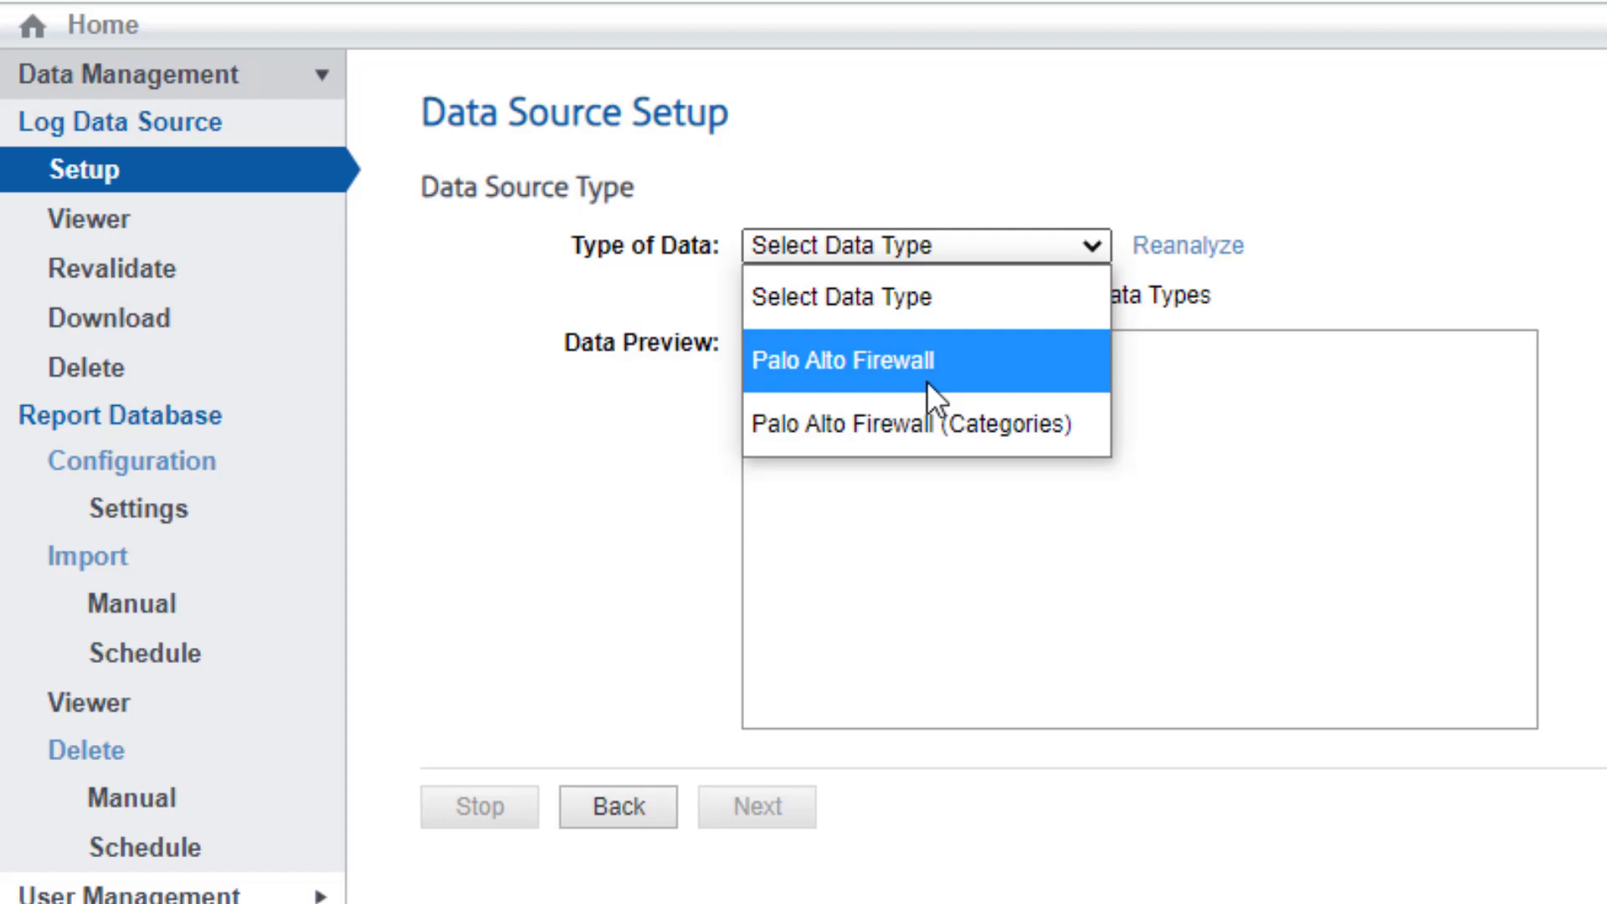
left_click(926, 380)
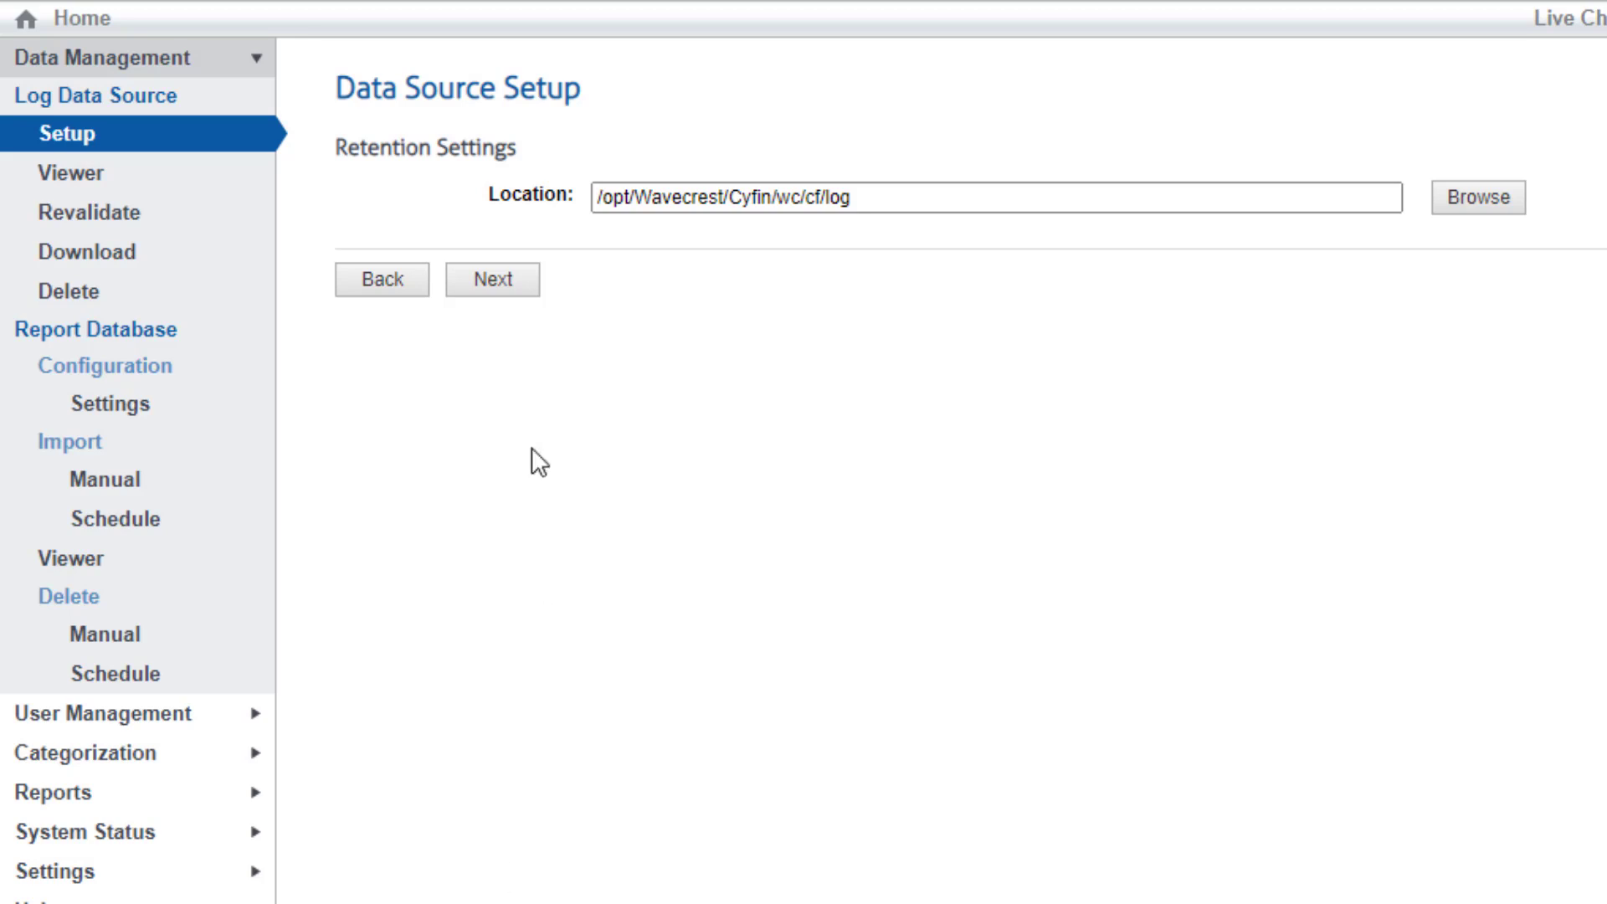
Accept the log location, save the configuration as 'Palo Alto Firewall', and choose Create New
left_click(493, 294)
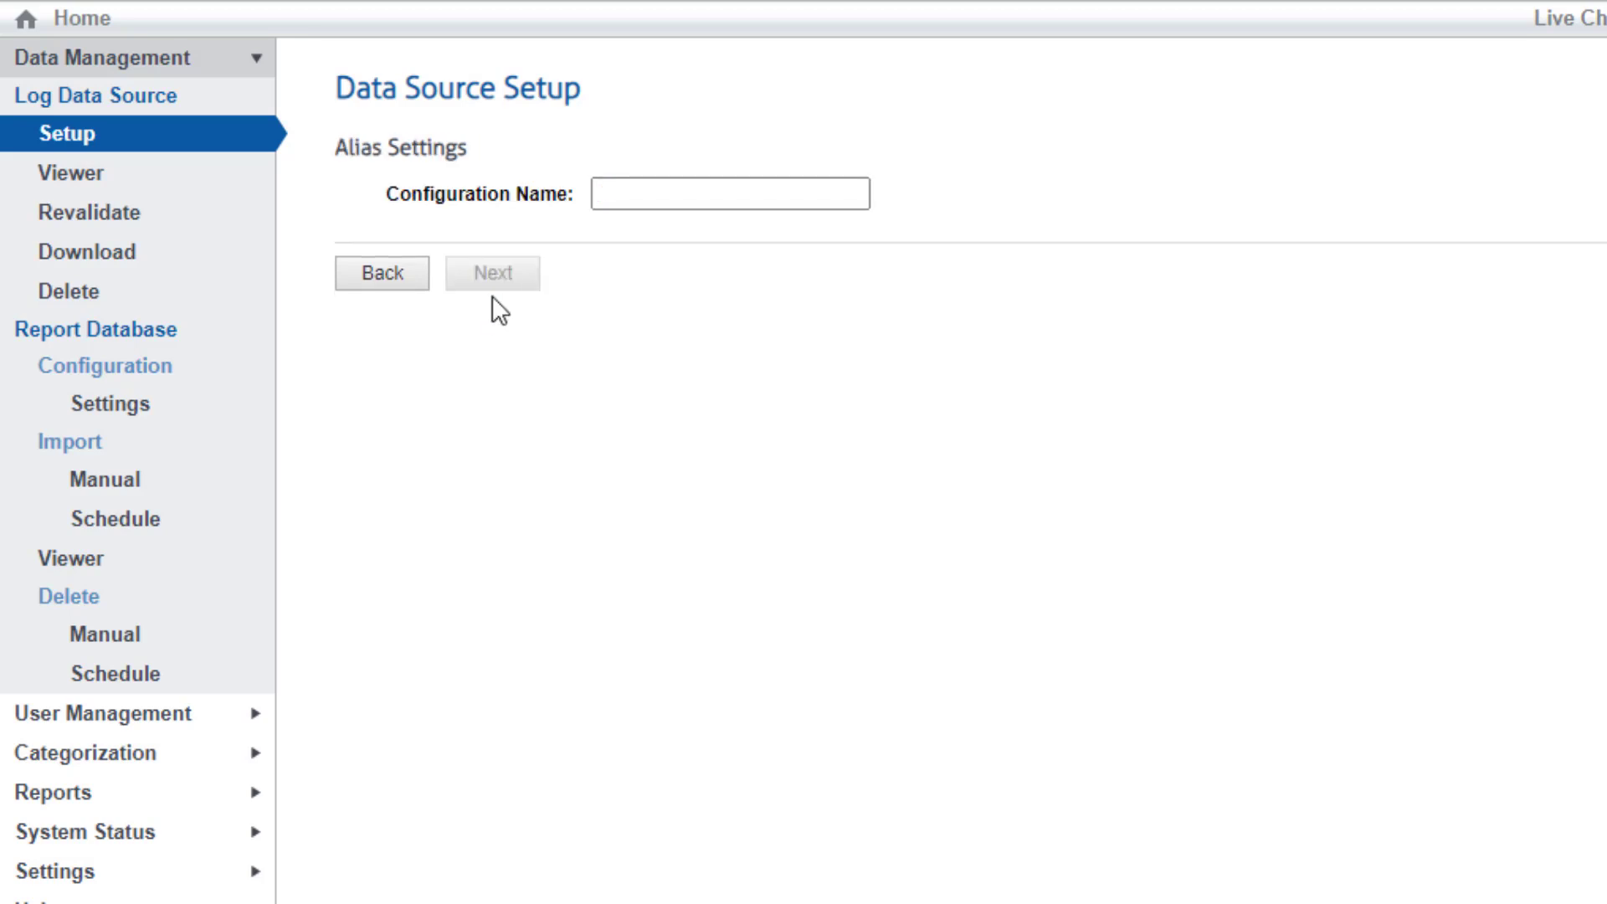
left_click(702, 199)
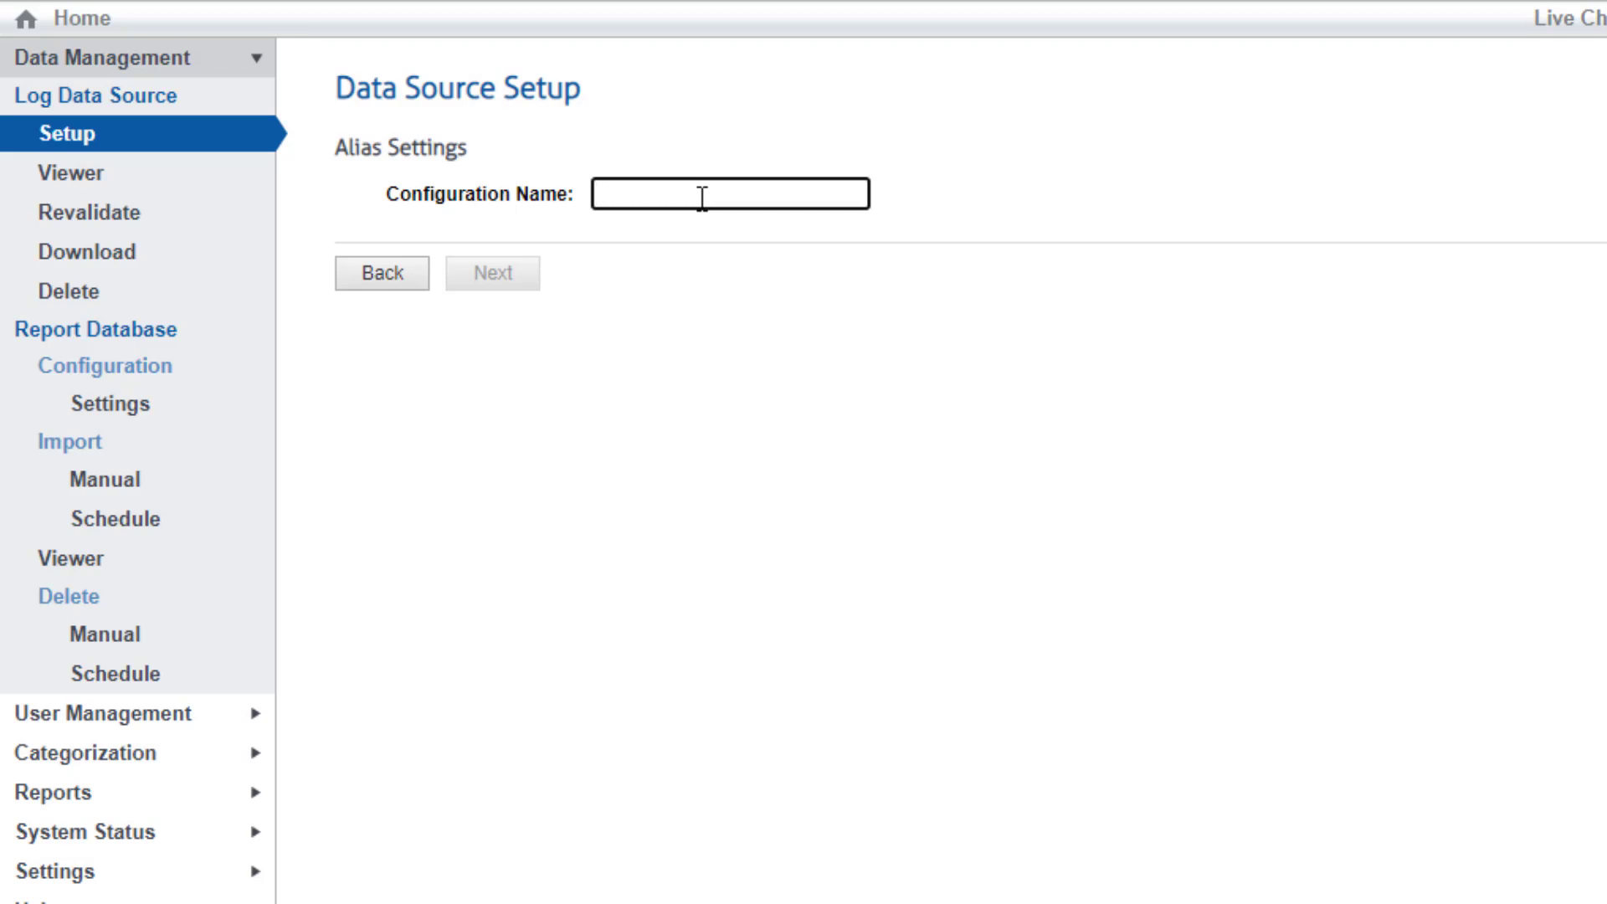
type("Pal")
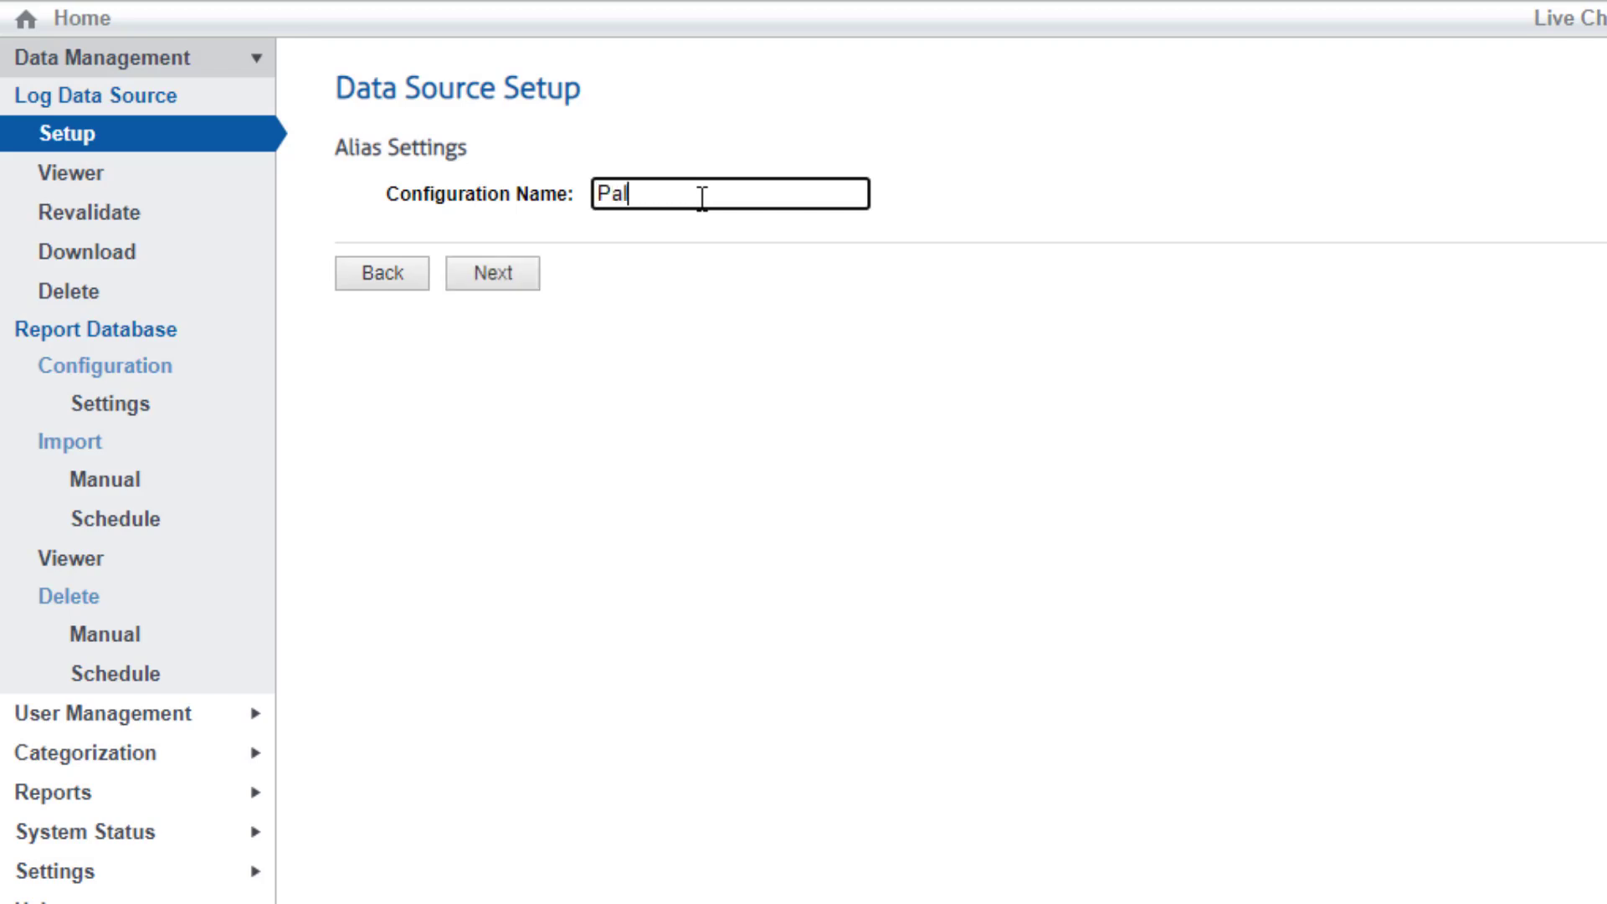
type("o Alto Firewall")
left_click(501, 283)
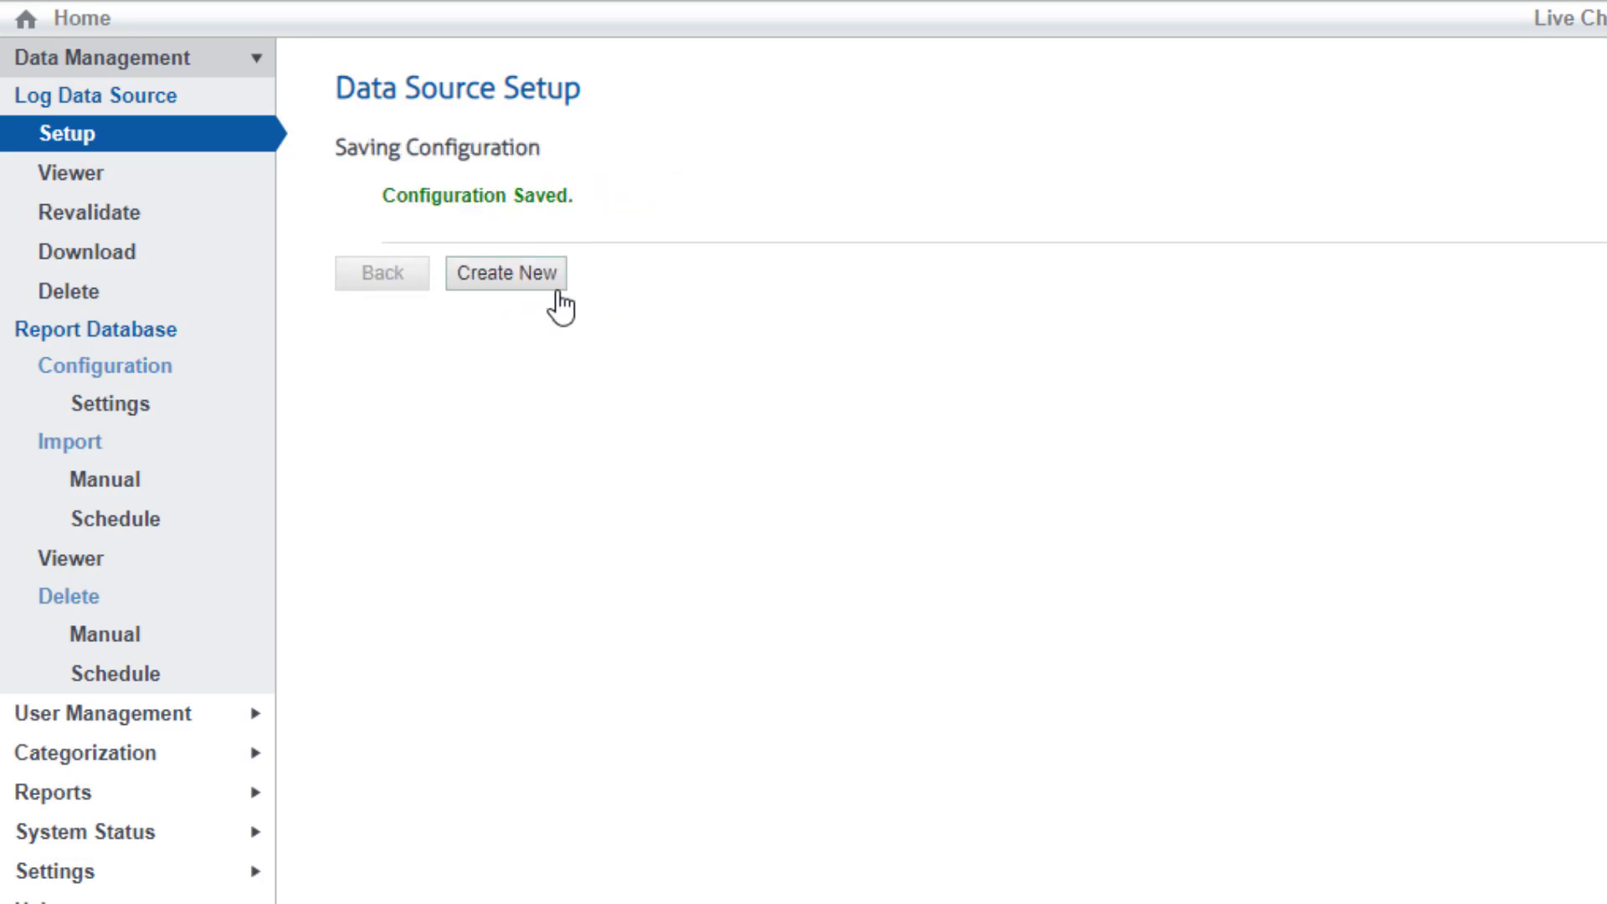
left_click(476, 283)
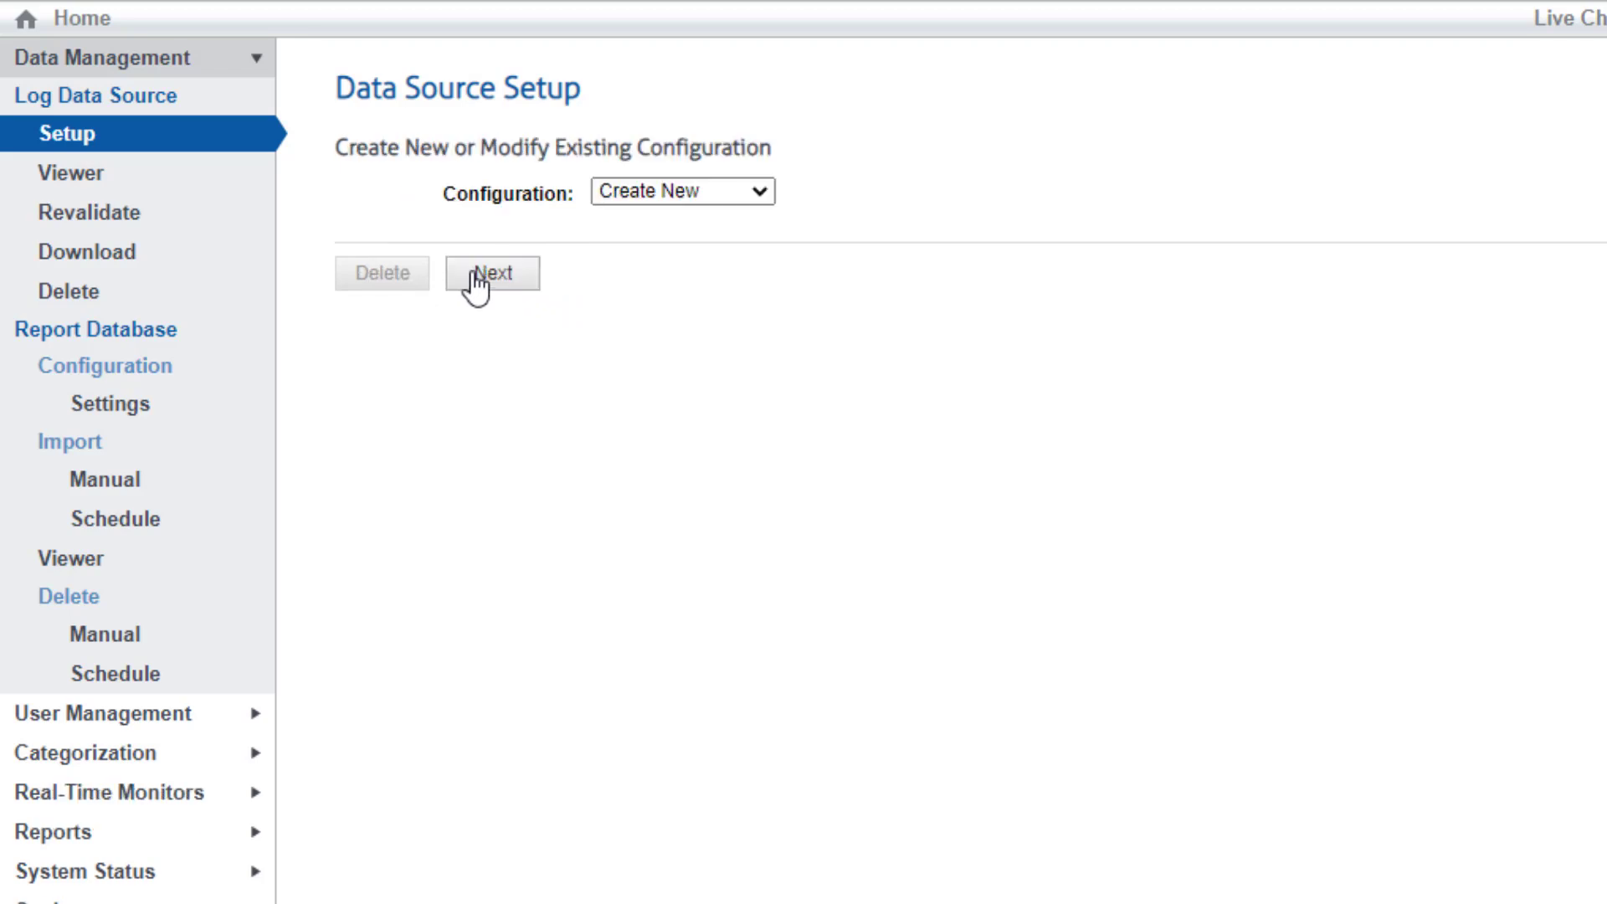
Review the saved configurations list, keep Create New, and advance to the Data Source Type step
left_click(761, 193)
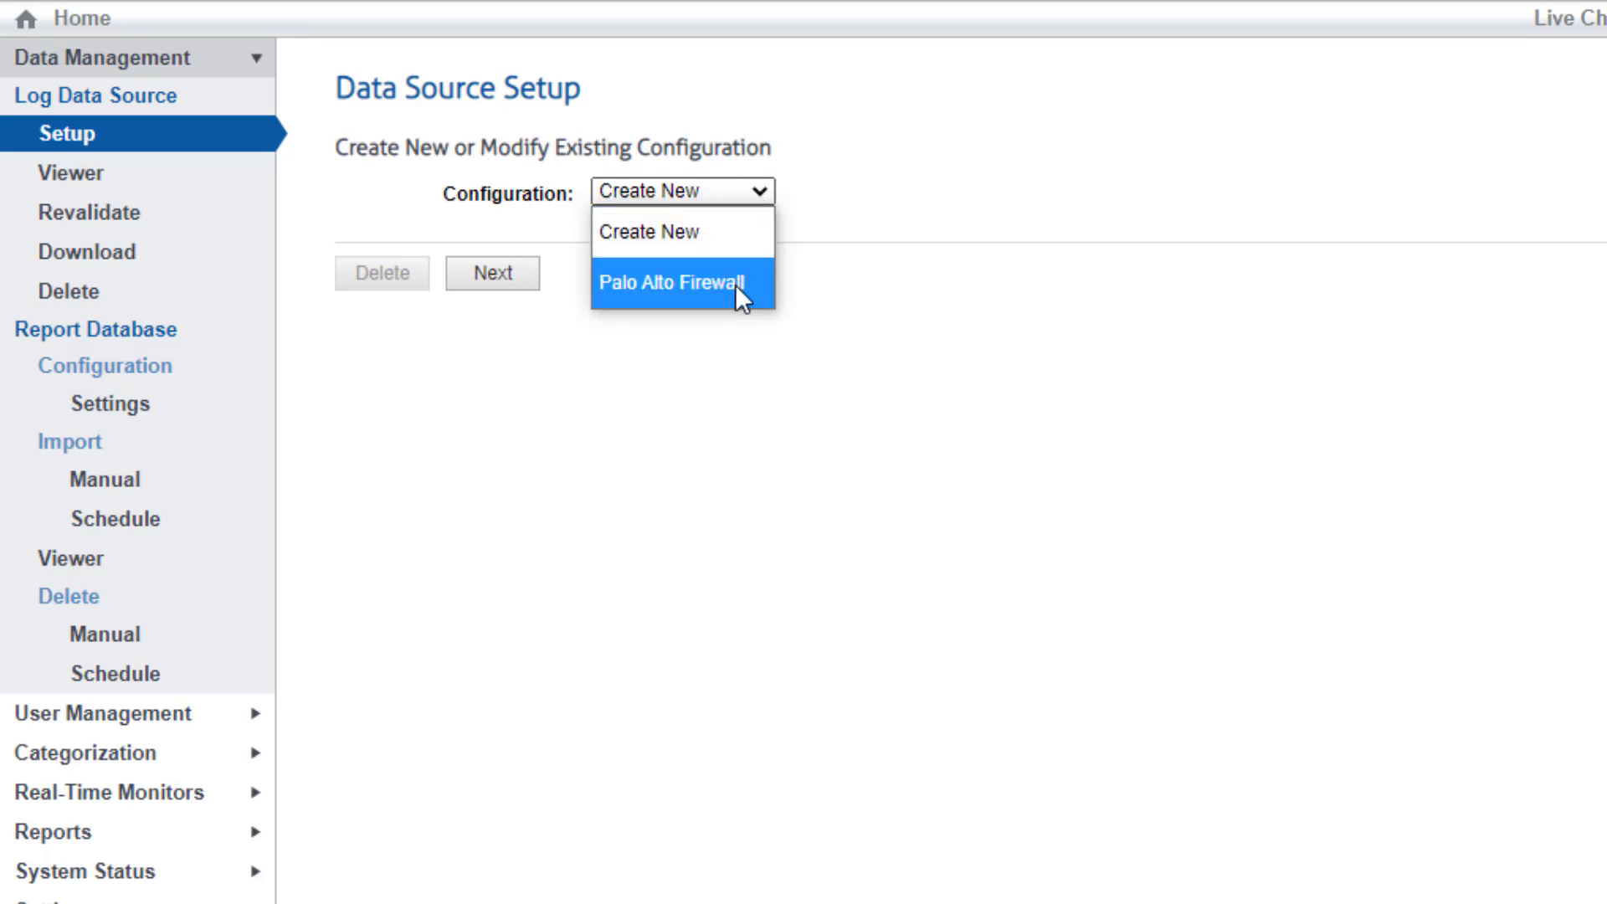
left_click(846, 280)
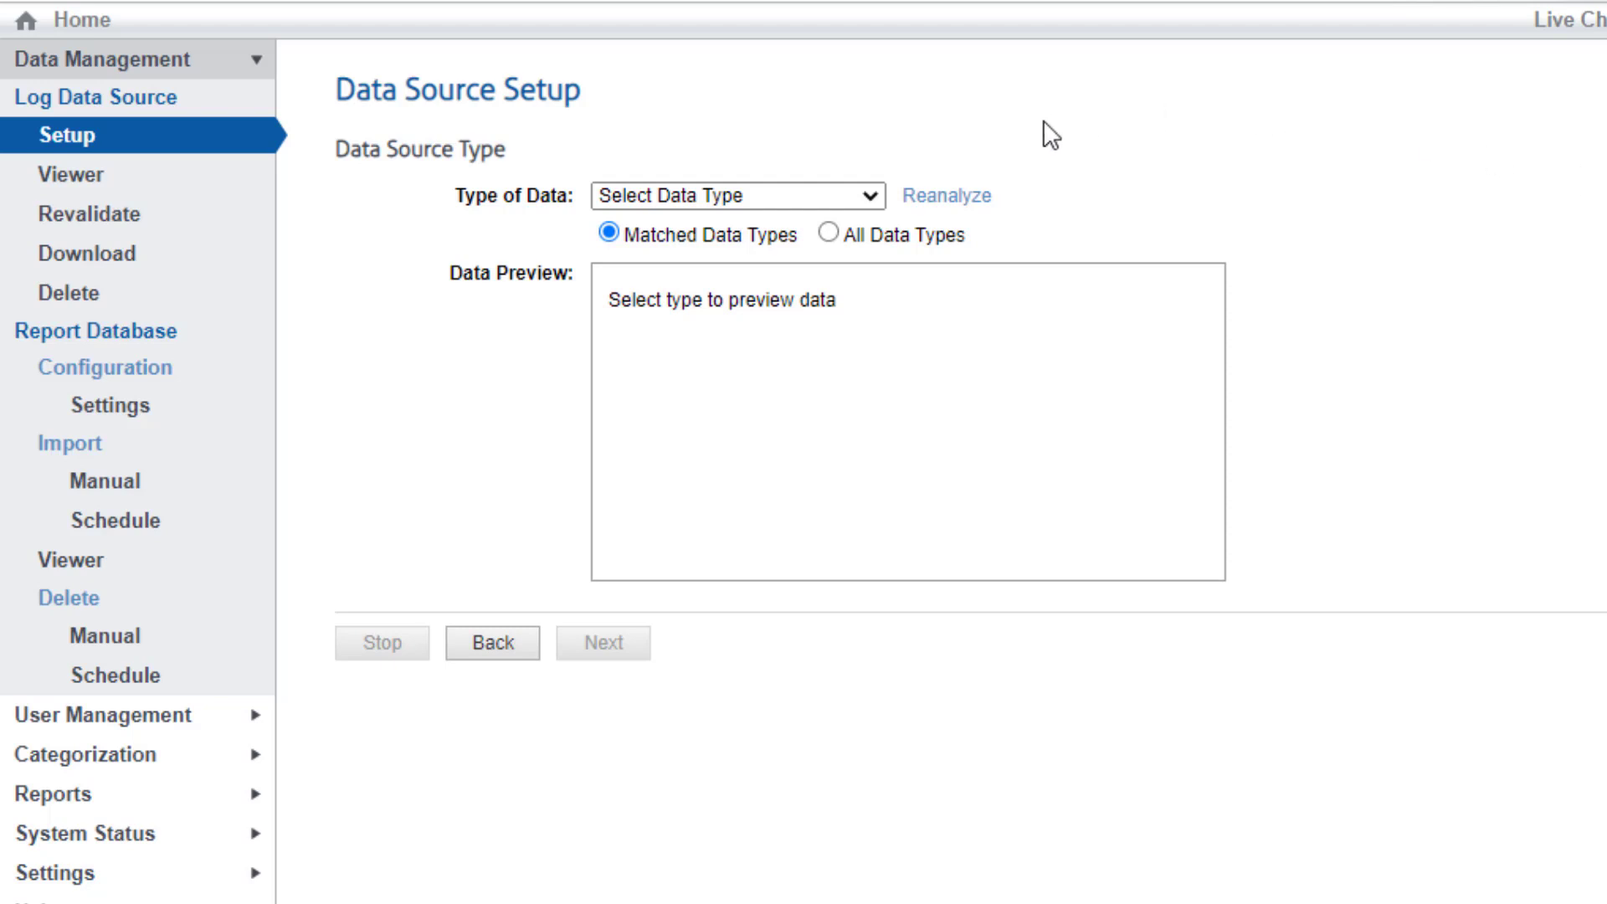
Switch to All Data Types, scroll through the Type of Data list, and expand Help in the sidebar
left_click(828, 234)
left_click(1069, 196)
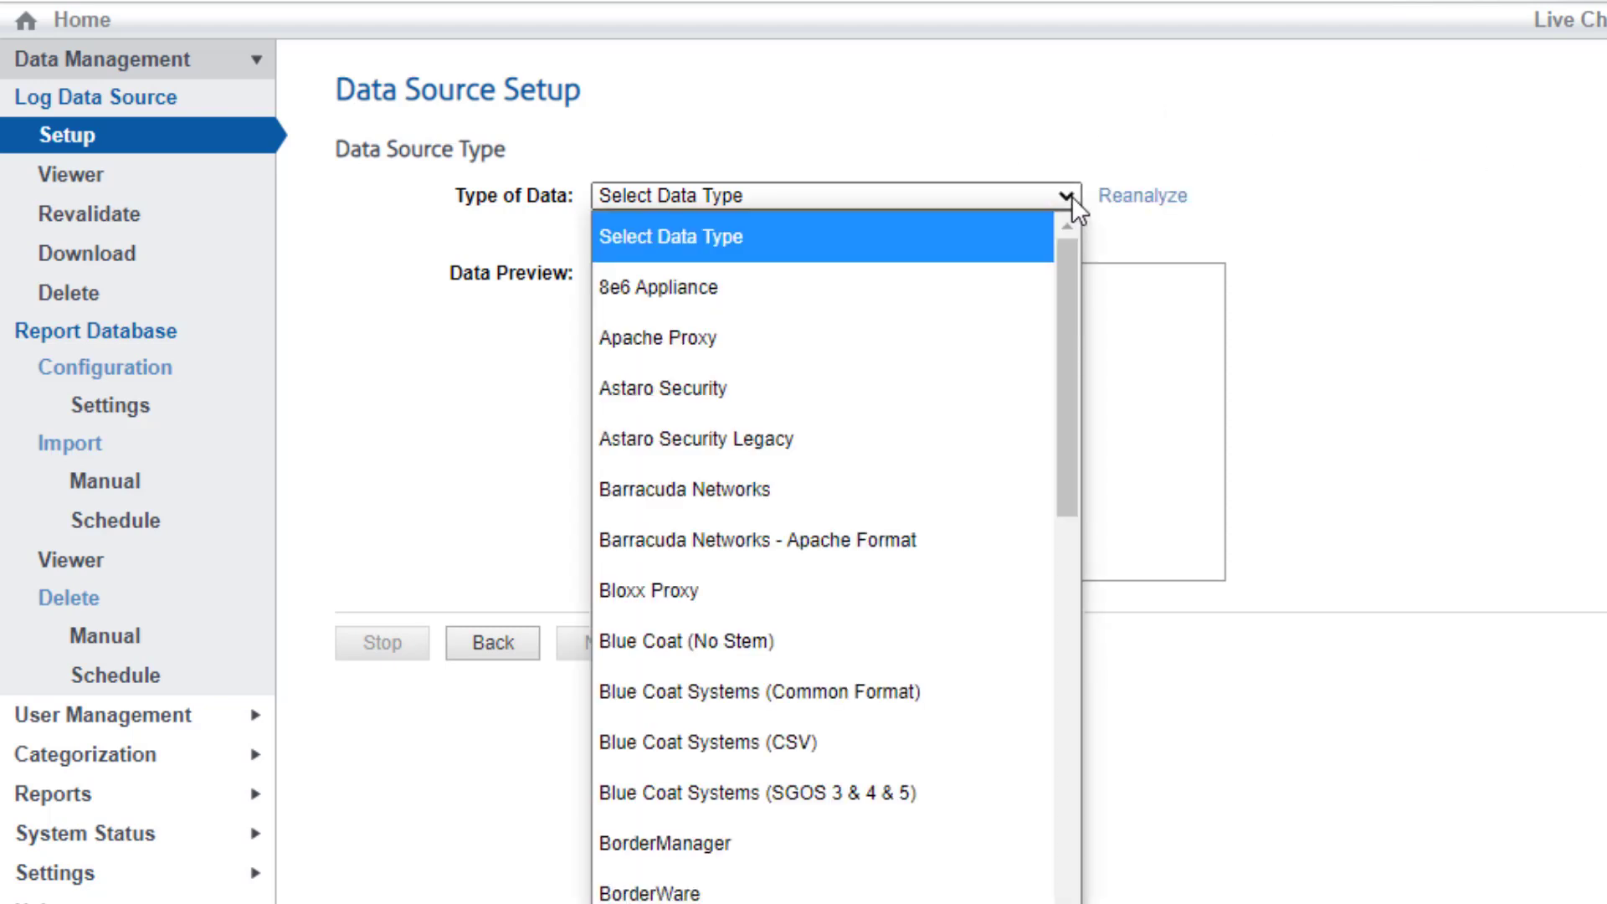
left_click_drag(1074, 275, 1117, 591)
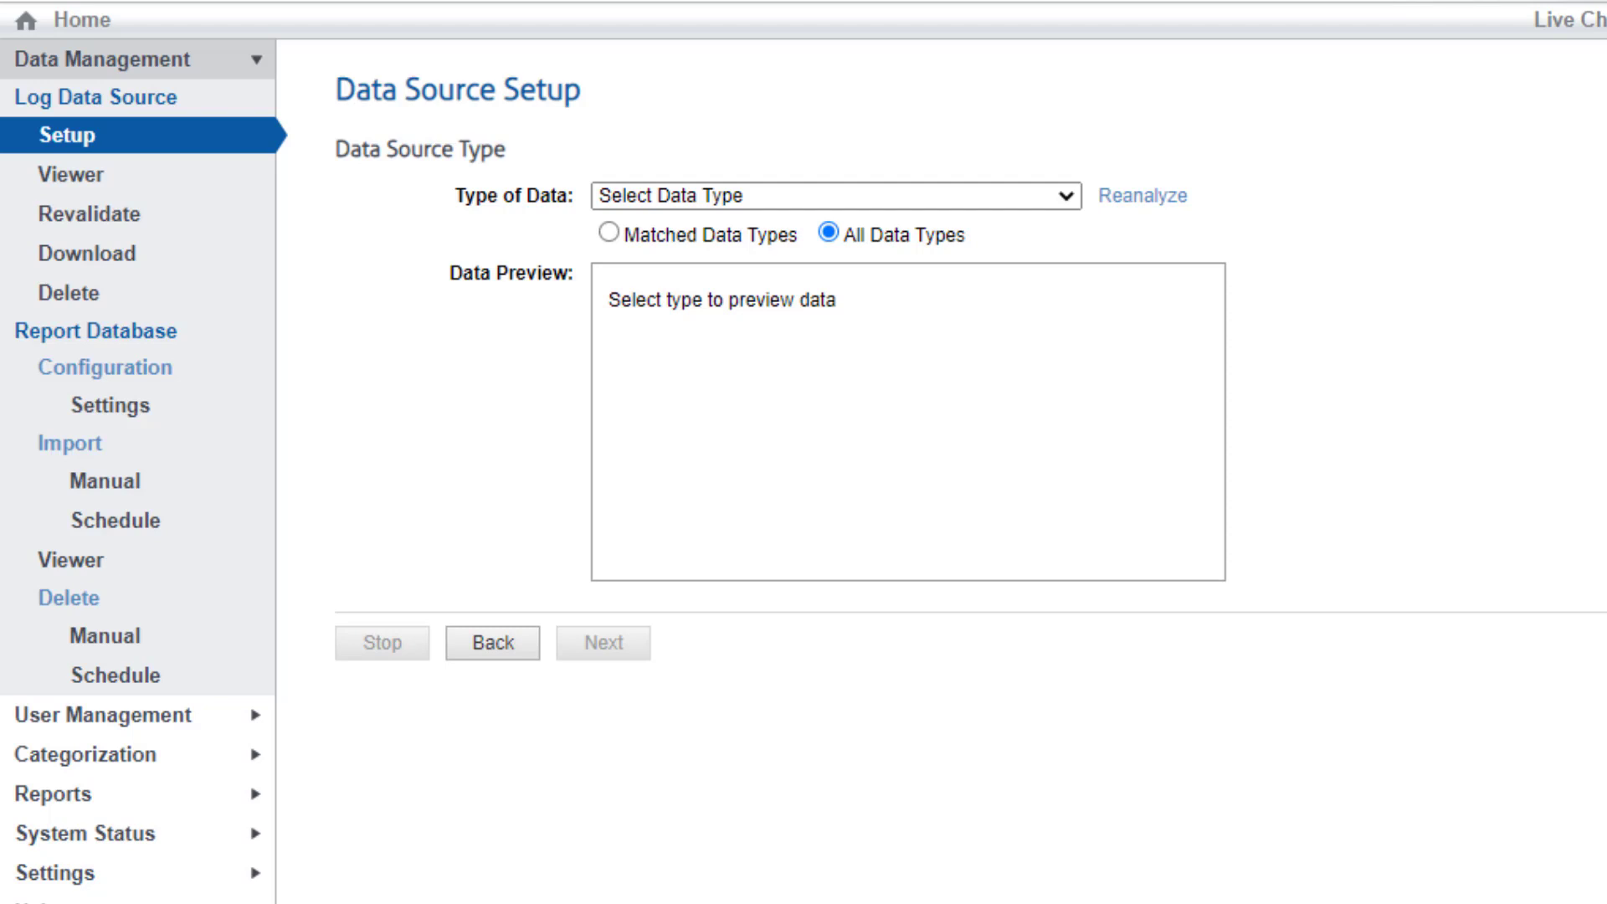
left_click(37, 900)
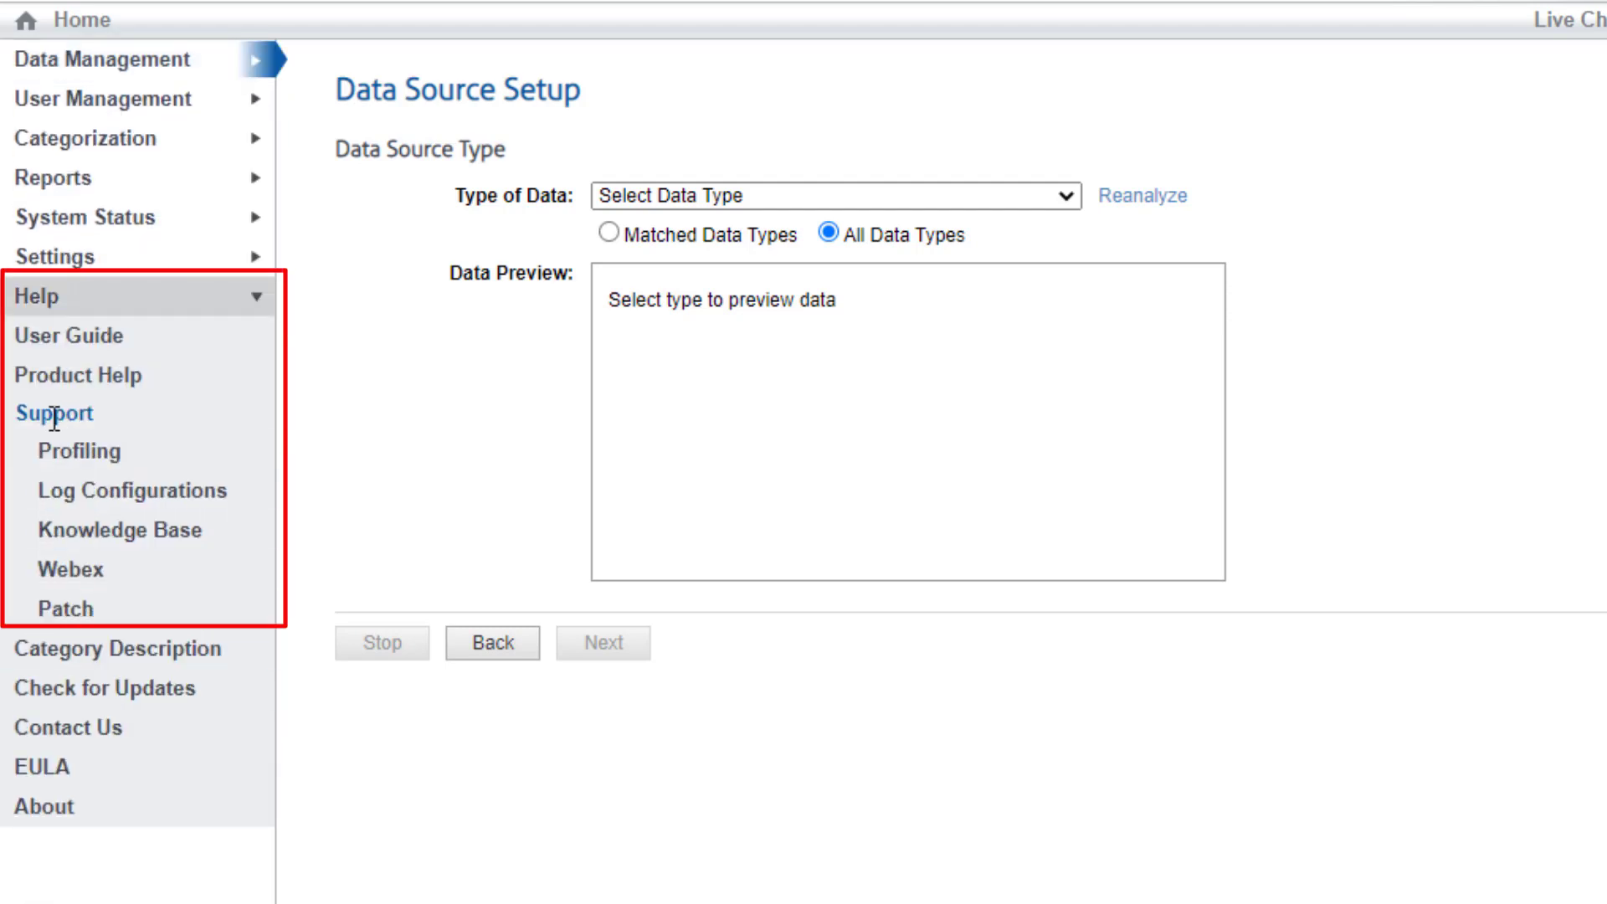
Open Log Configurations from the Help > Support section
left_click(106, 505)
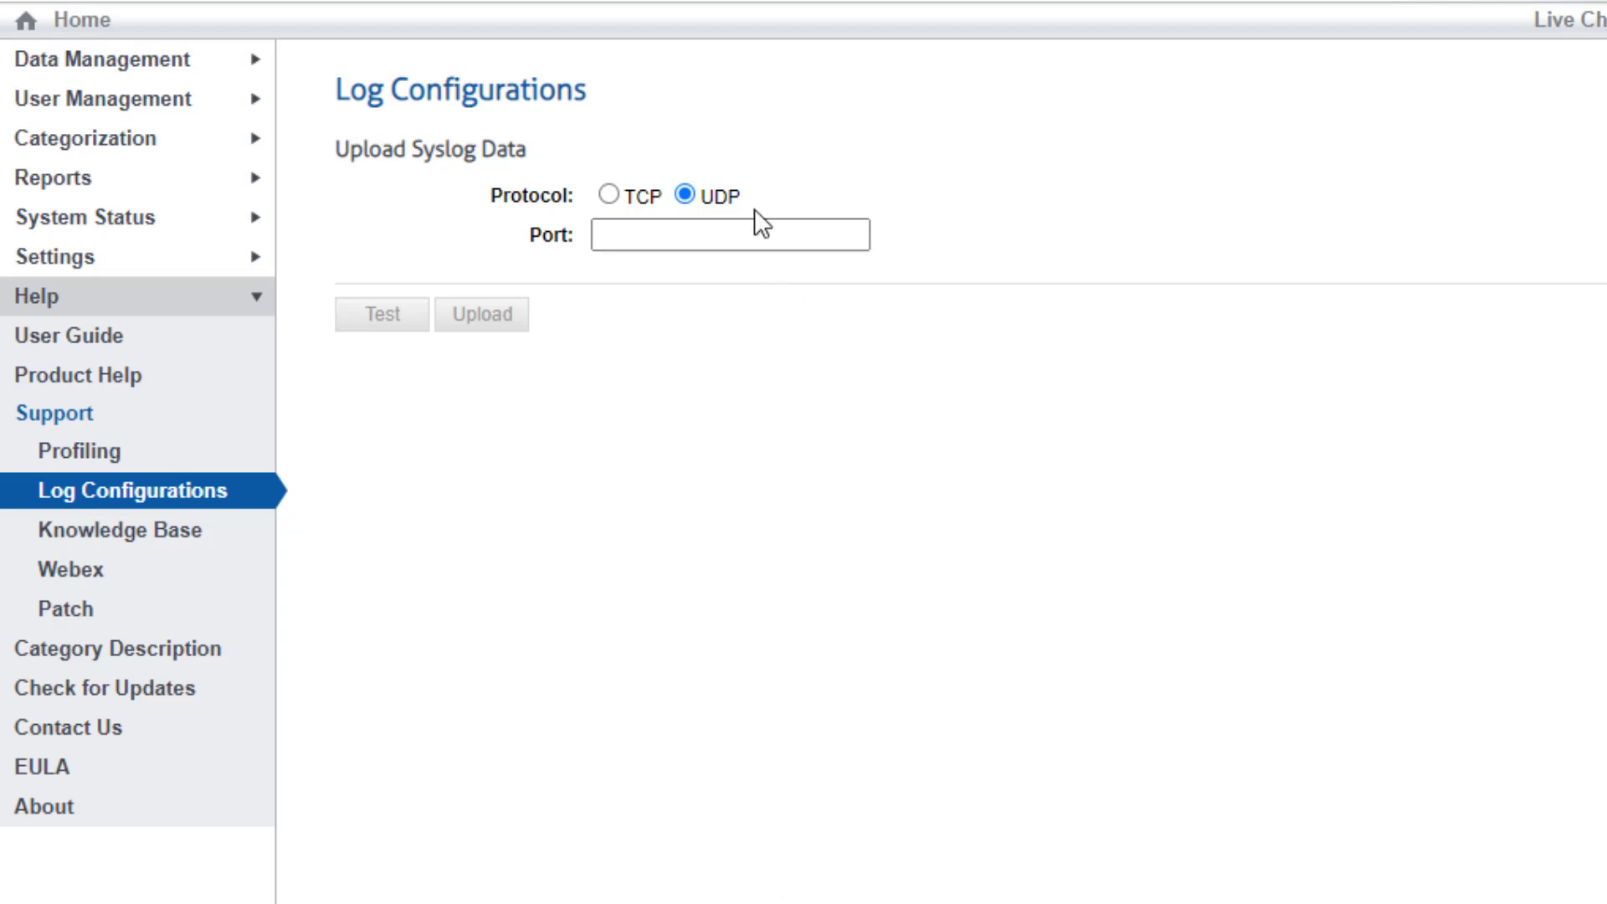
Enter port 514 and start the syslog receive test
left_click(686, 230)
type("514")
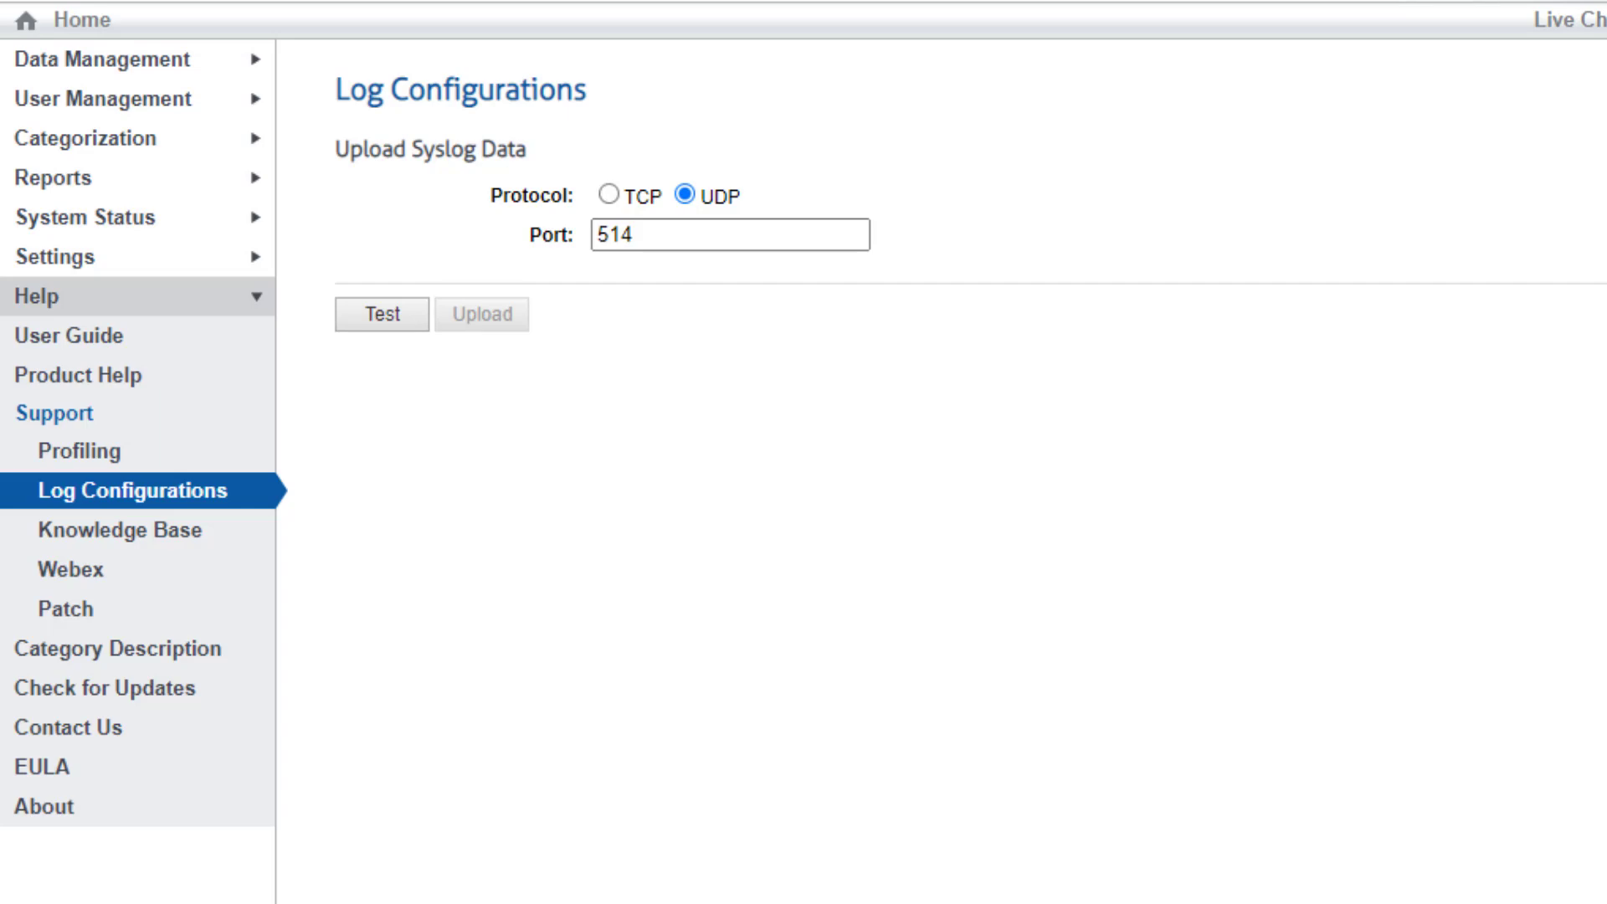
left_click(393, 322)
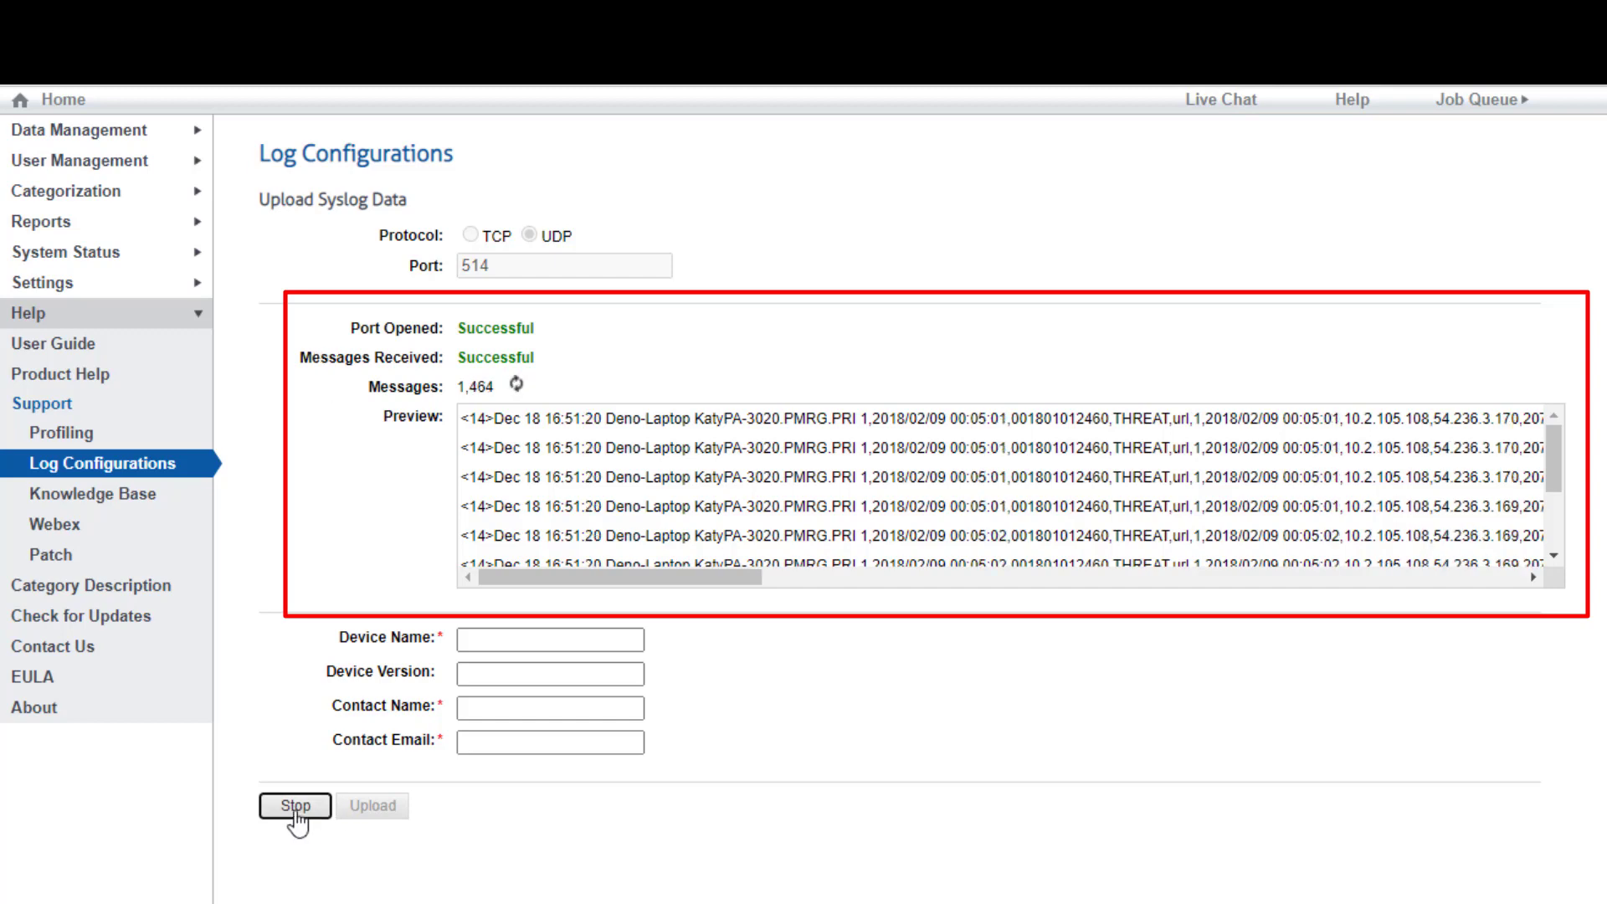
Stop the test at 1,822 messages, scroll the Preview box, and place the cursor in Device Name
left_click(296, 810)
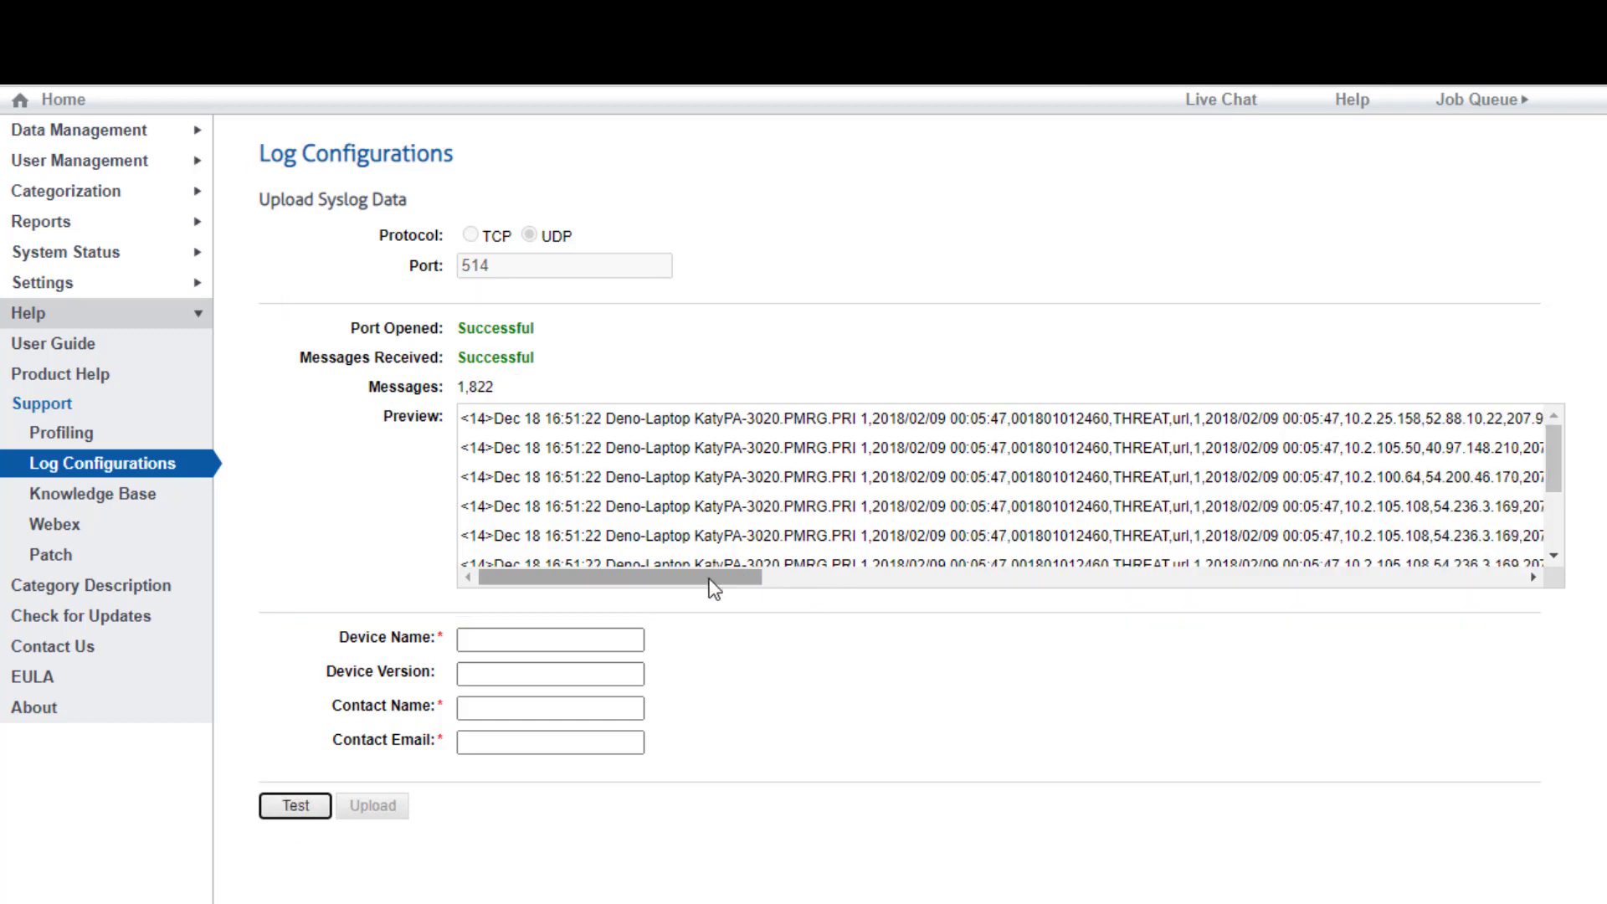
left_click_drag(713, 586, 646, 604)
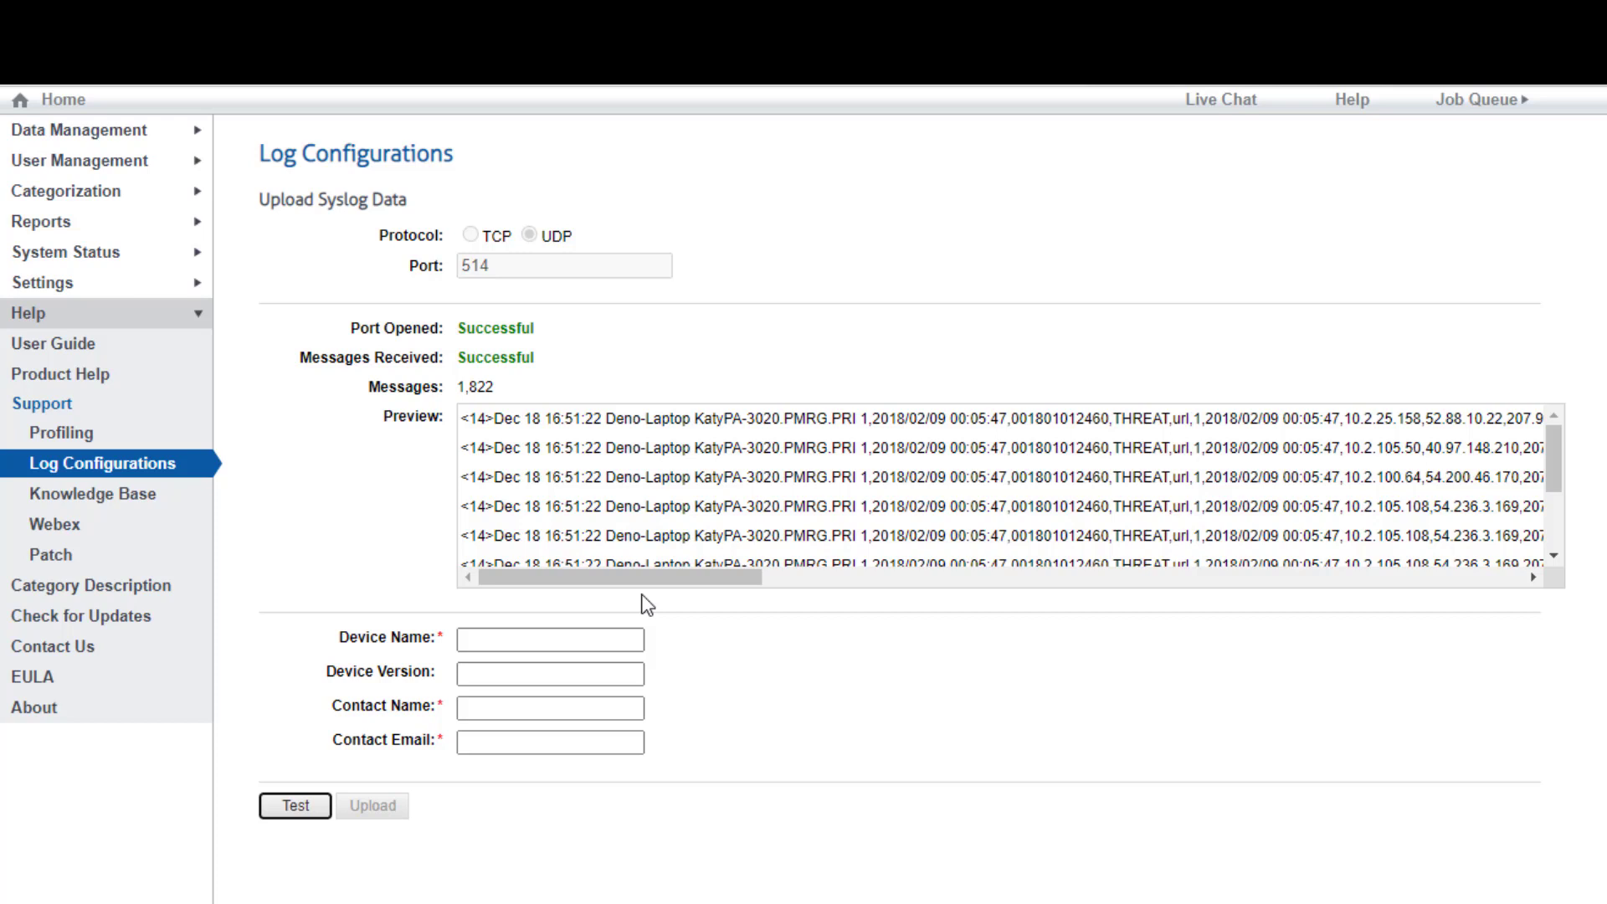
left_click(556, 639)
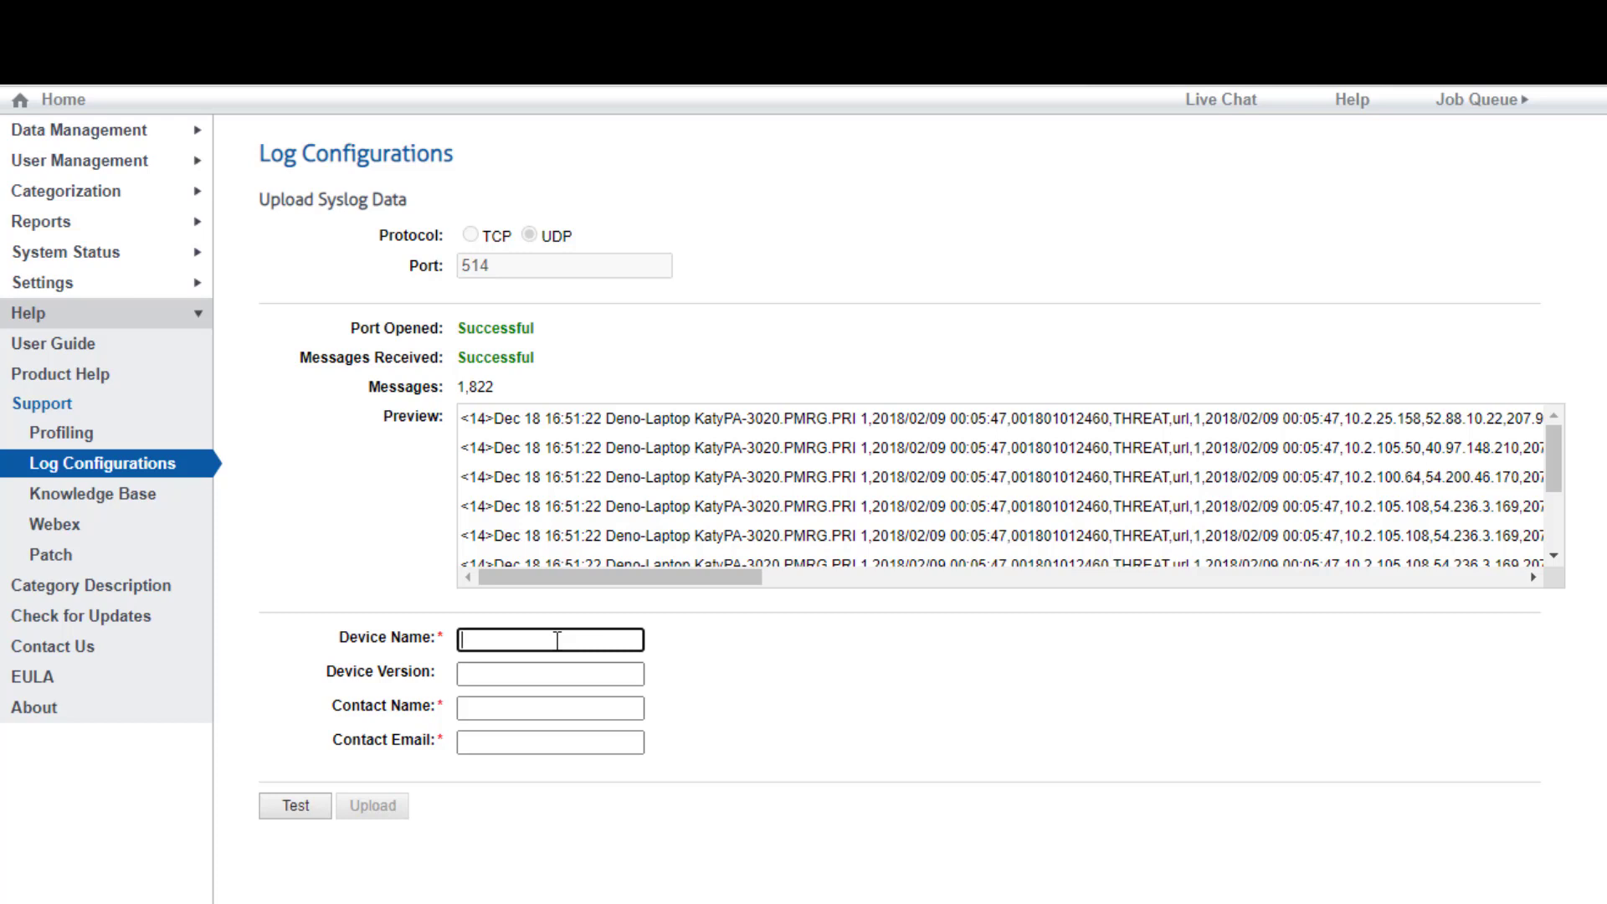
Enter device Palo Alto, version 6.0, then the contact's full name and e-mail address
type("Palo ")
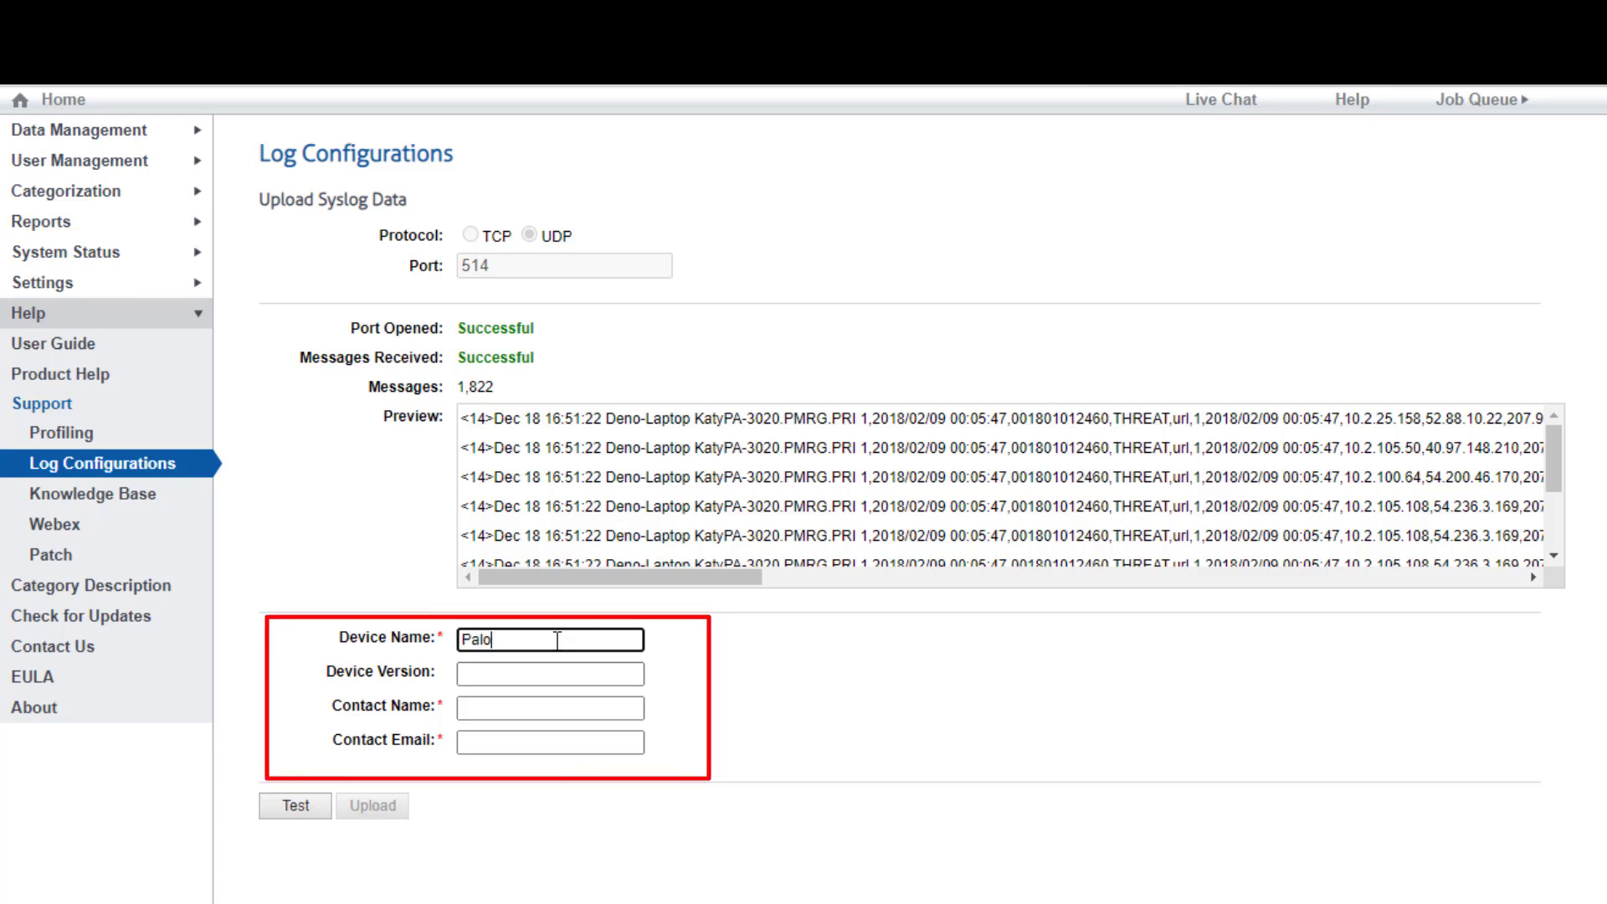
type("Alto")
key("Tab")
type("6")
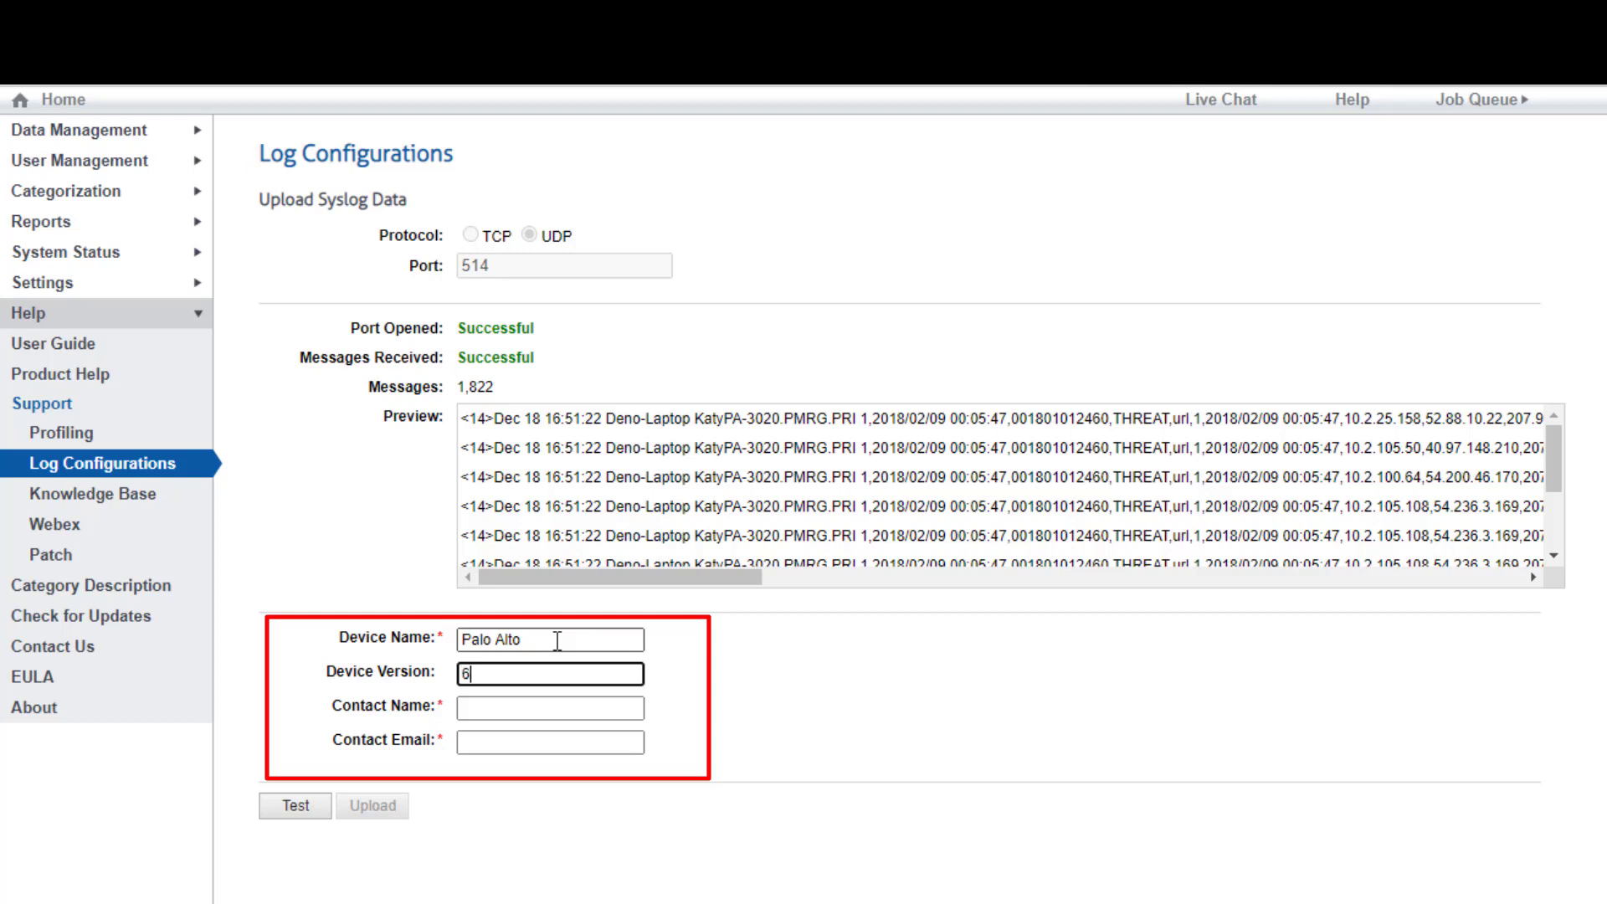
type(".0")
key("Tab")
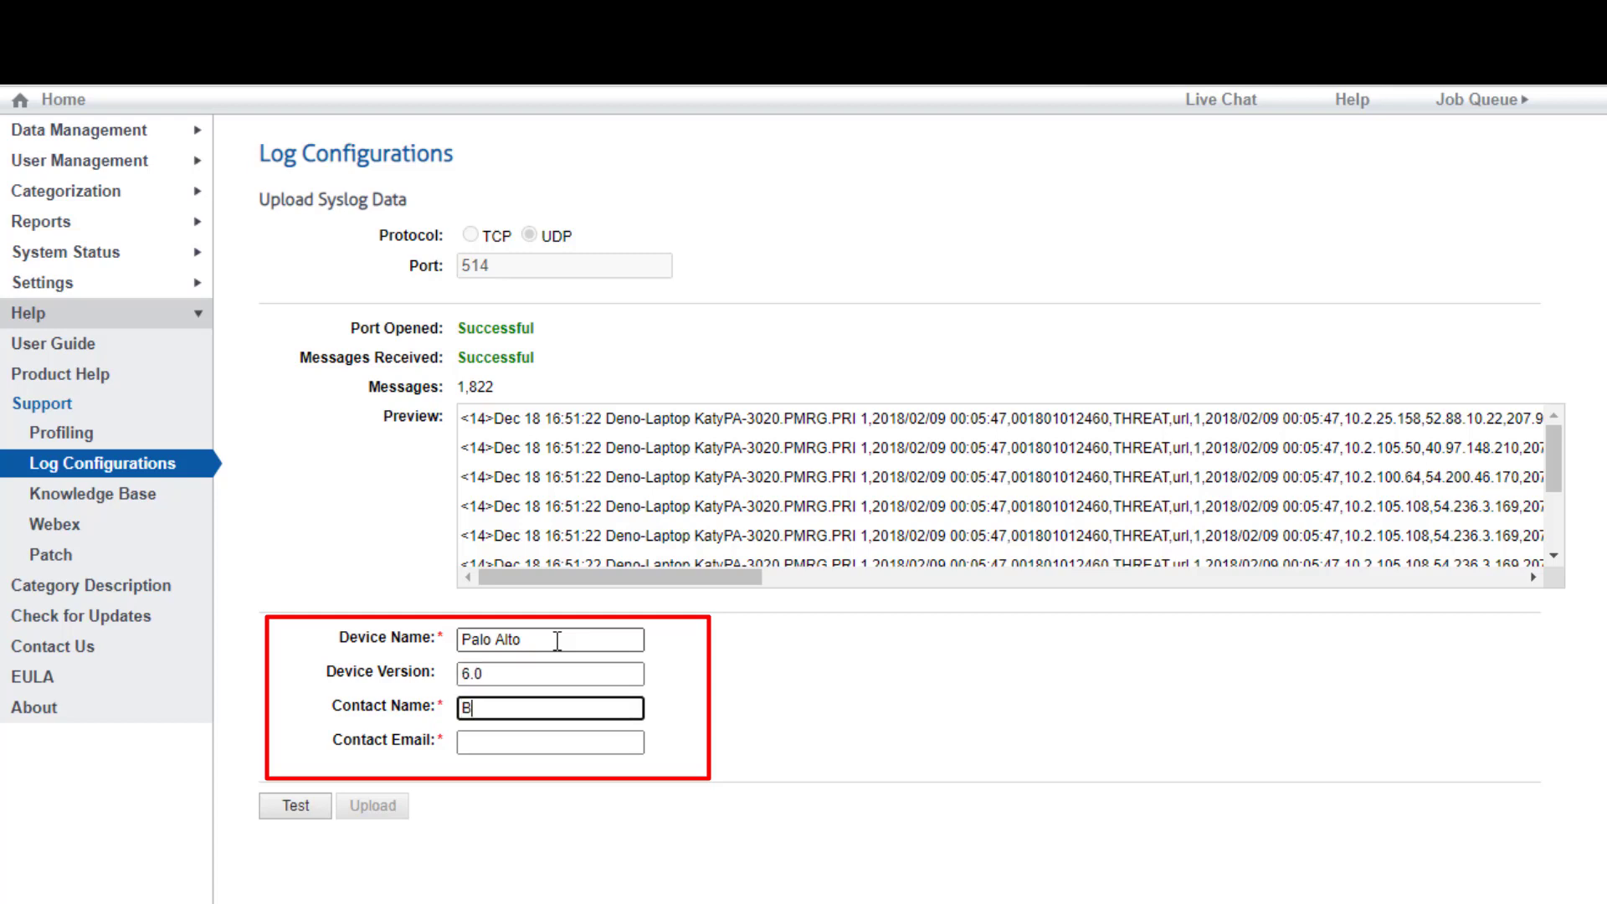
key("Tab")
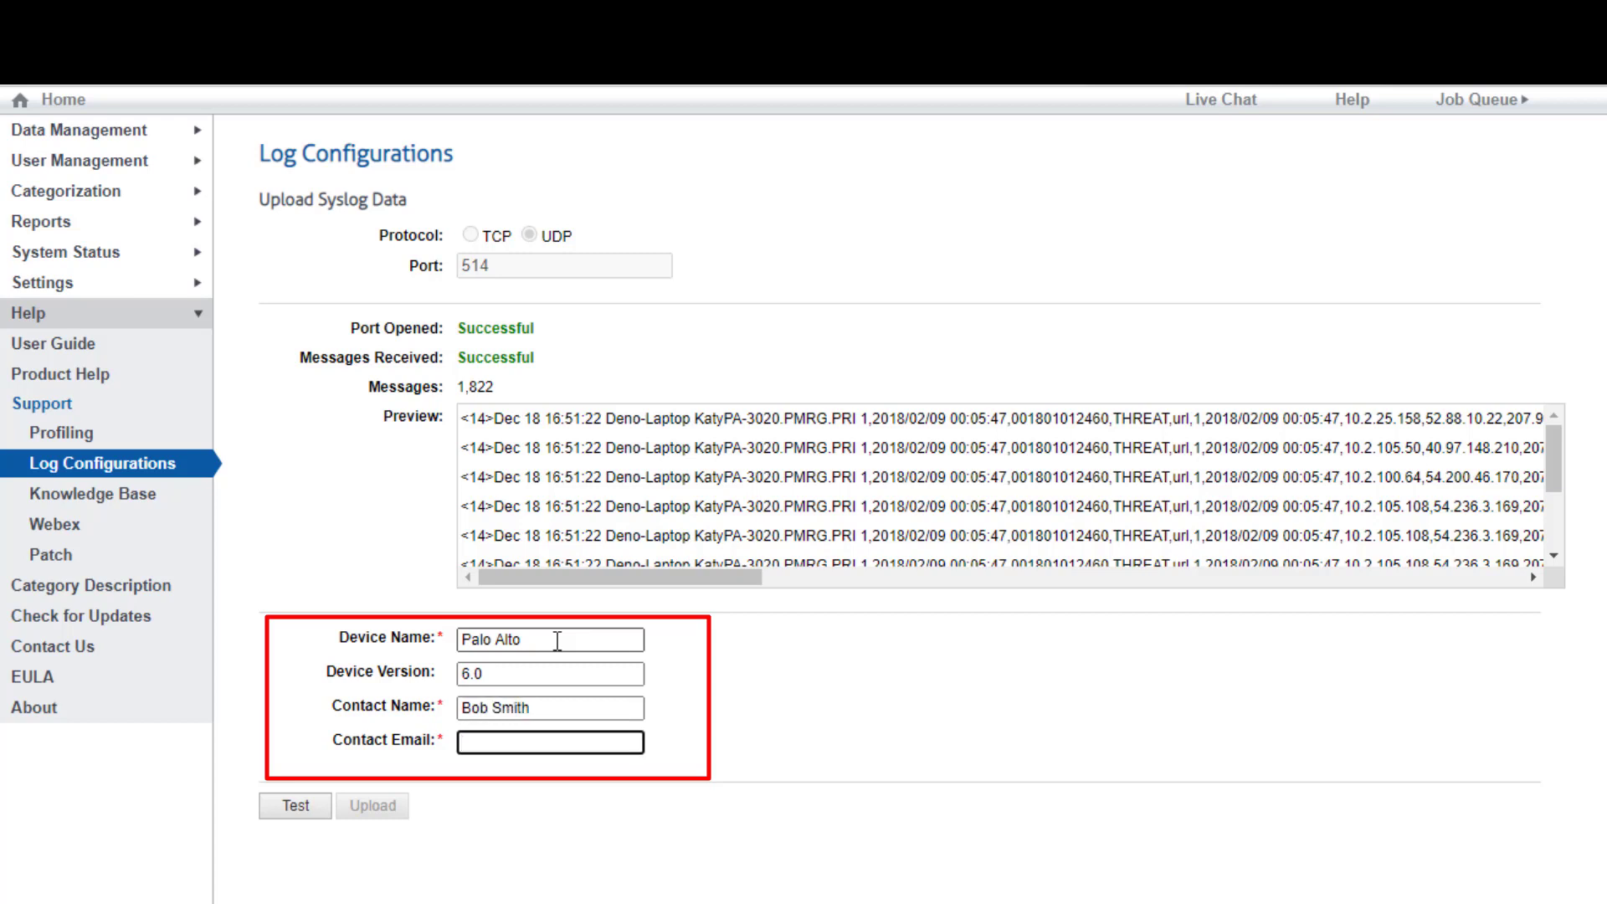
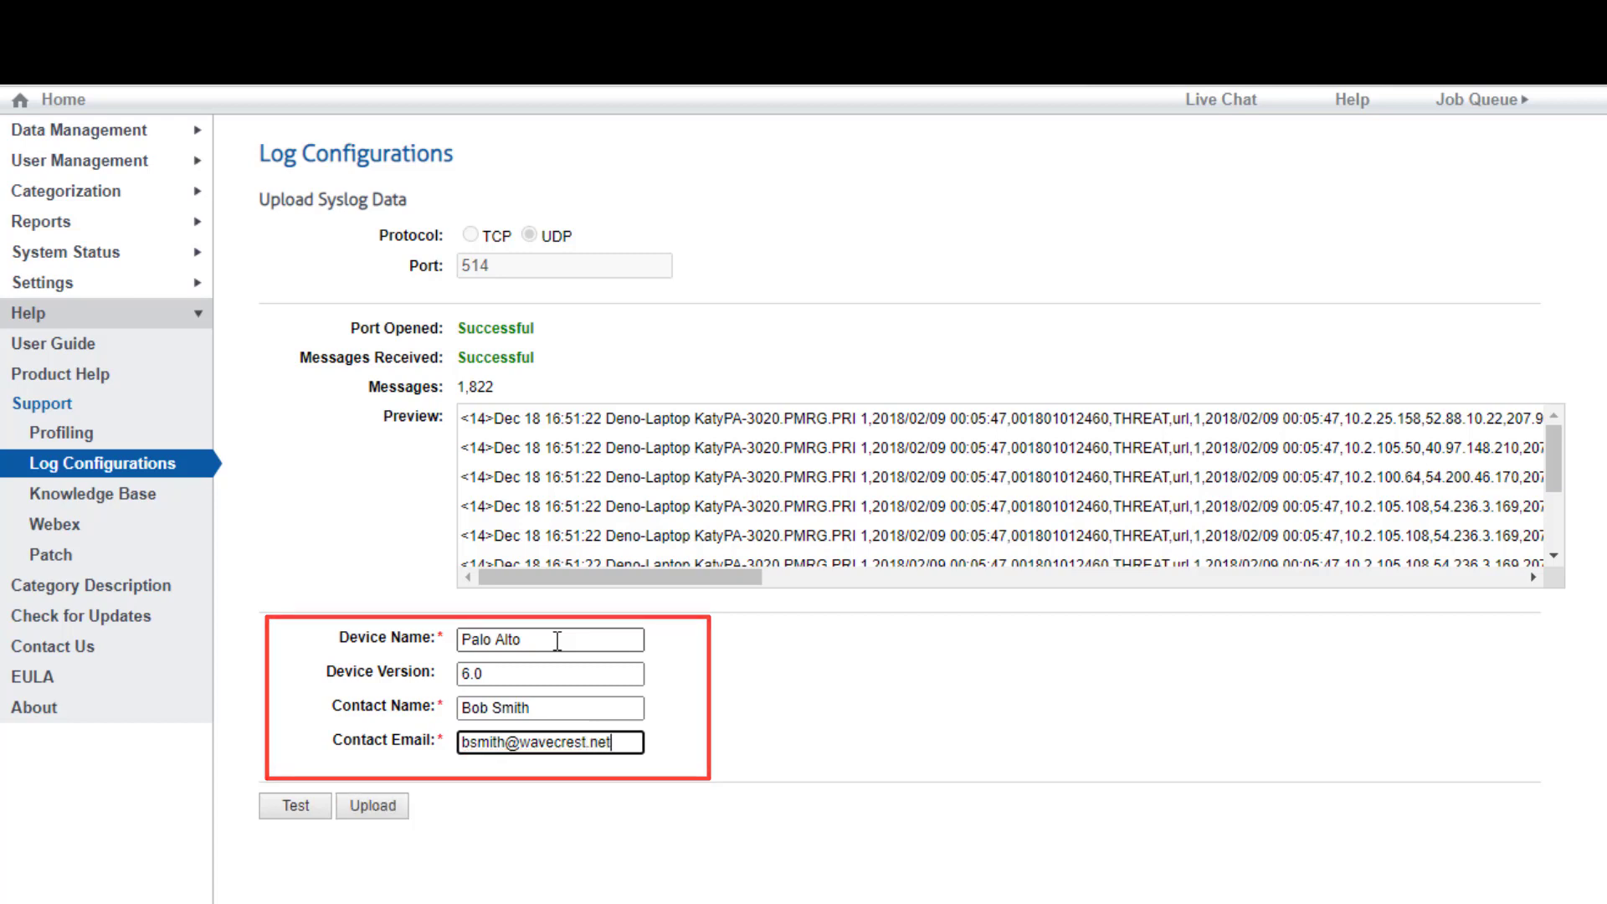